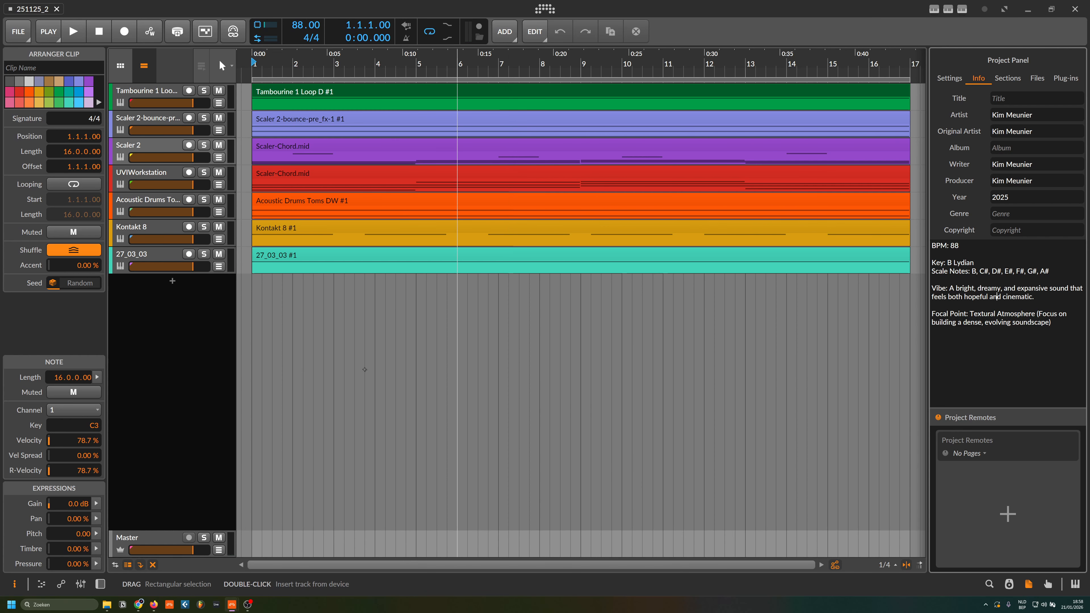
# Step: Solo the Tambourine 1 Loop D track and audition it from the start with its device chain shown
pyautogui.click(176, 360)
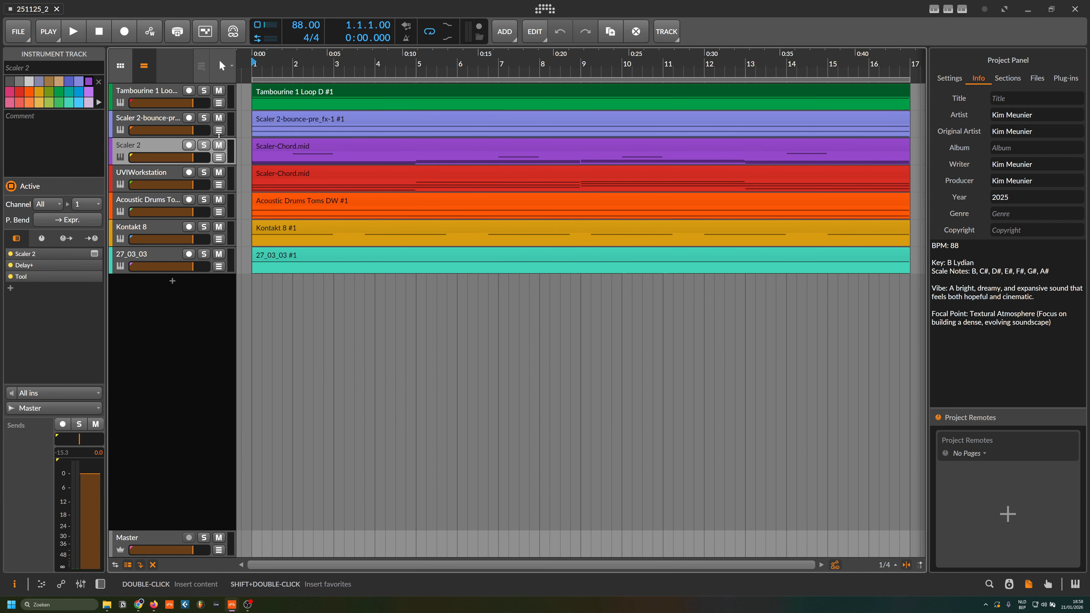
pyautogui.click(205, 90)
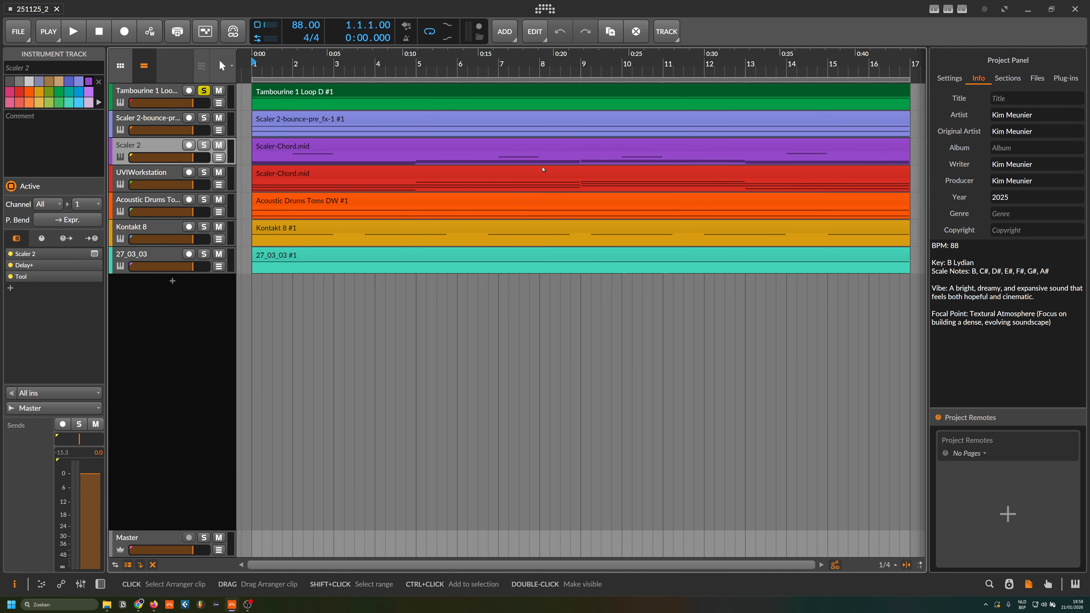
pyautogui.press('space')
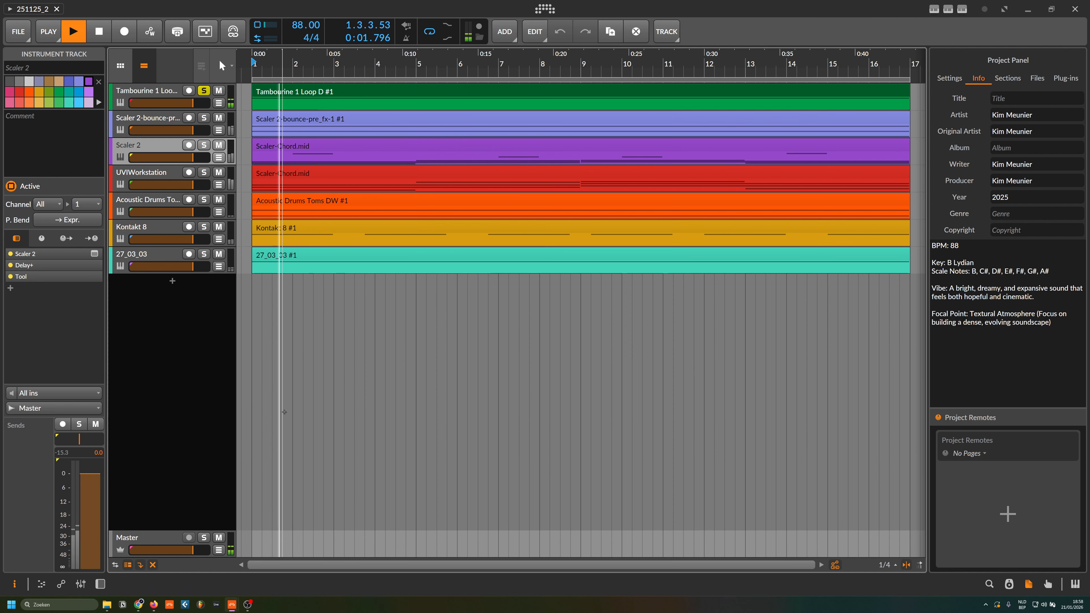
pyautogui.press('d')
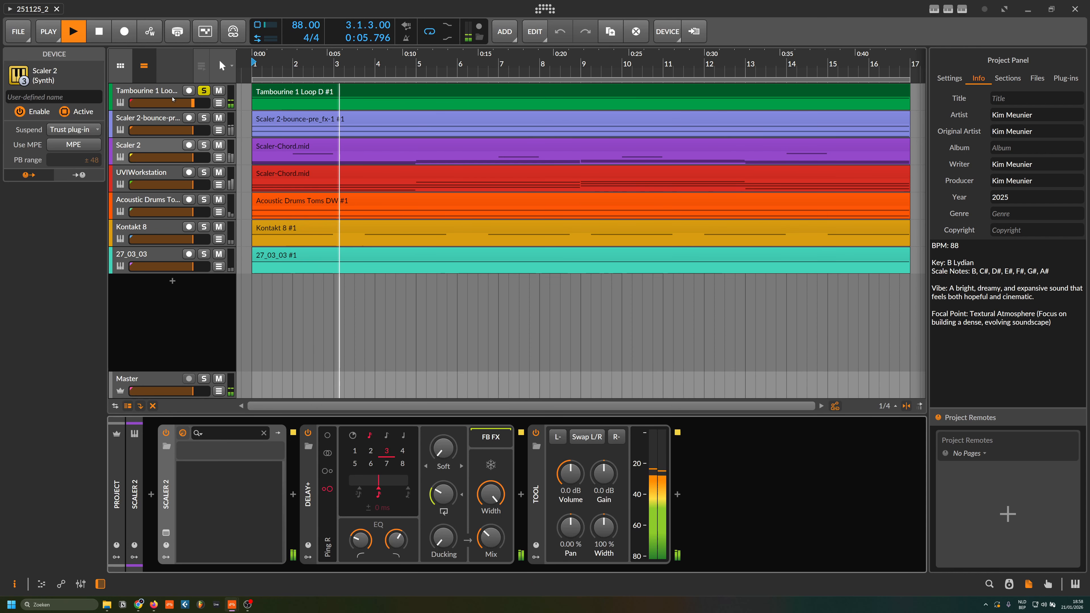
pyautogui.press('Up')
pyautogui.press('Up')
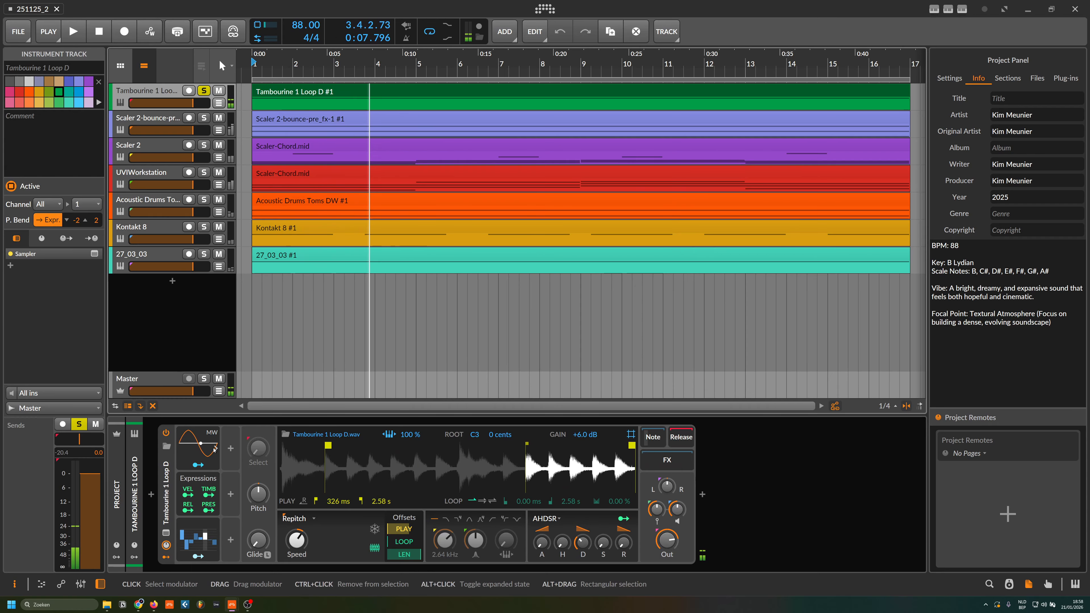
pyautogui.press('space')
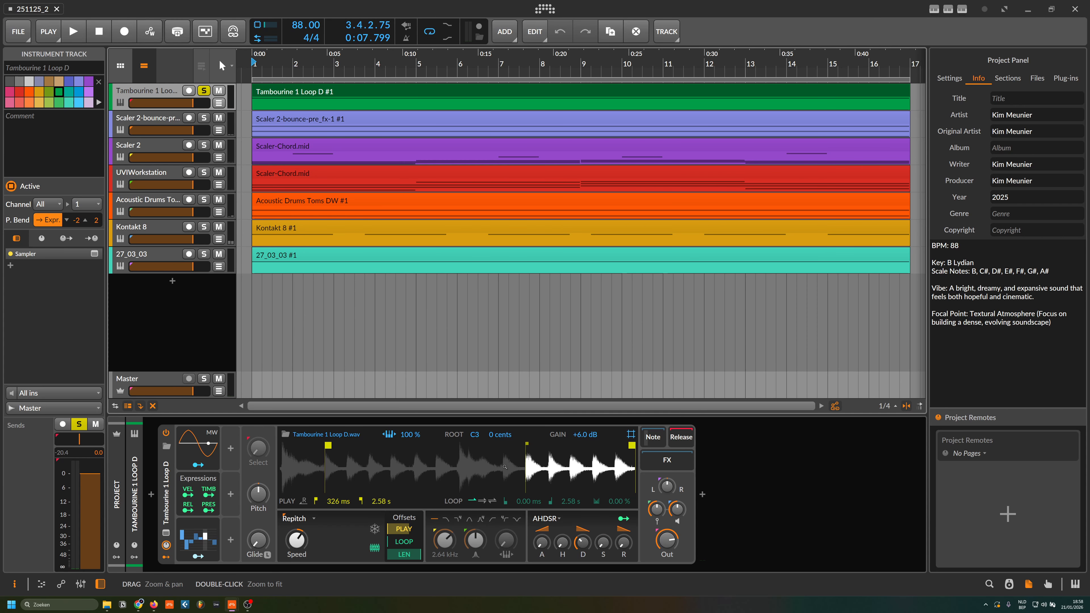
# Step: Inspect the tambourine Sampler's Arpeggiator note effect and Steps modulator, closing the project panel to make room
pyautogui.click(660, 440)
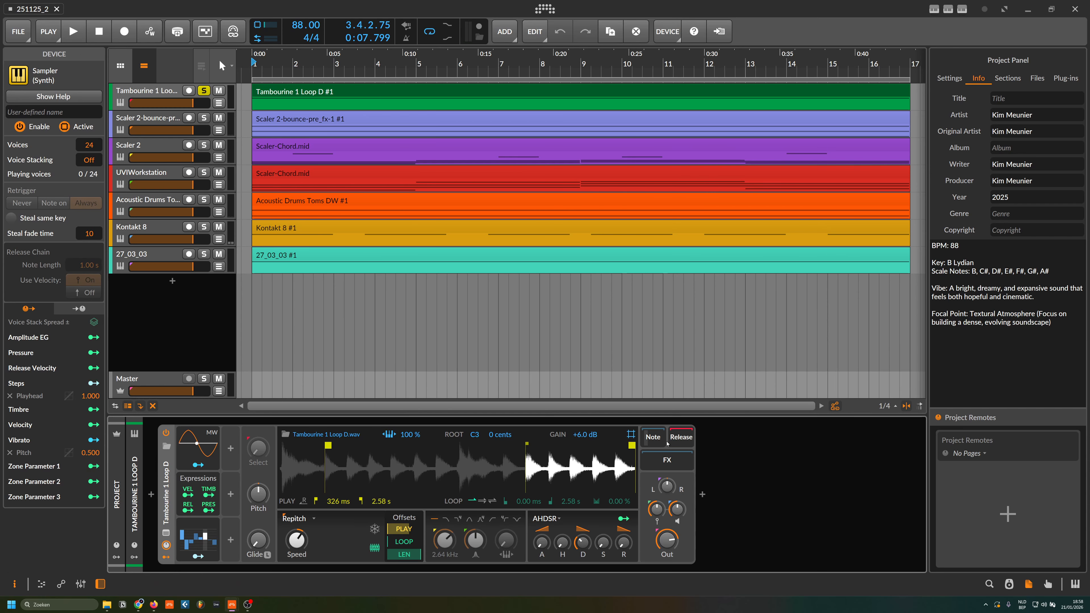
pyautogui.click(659, 440)
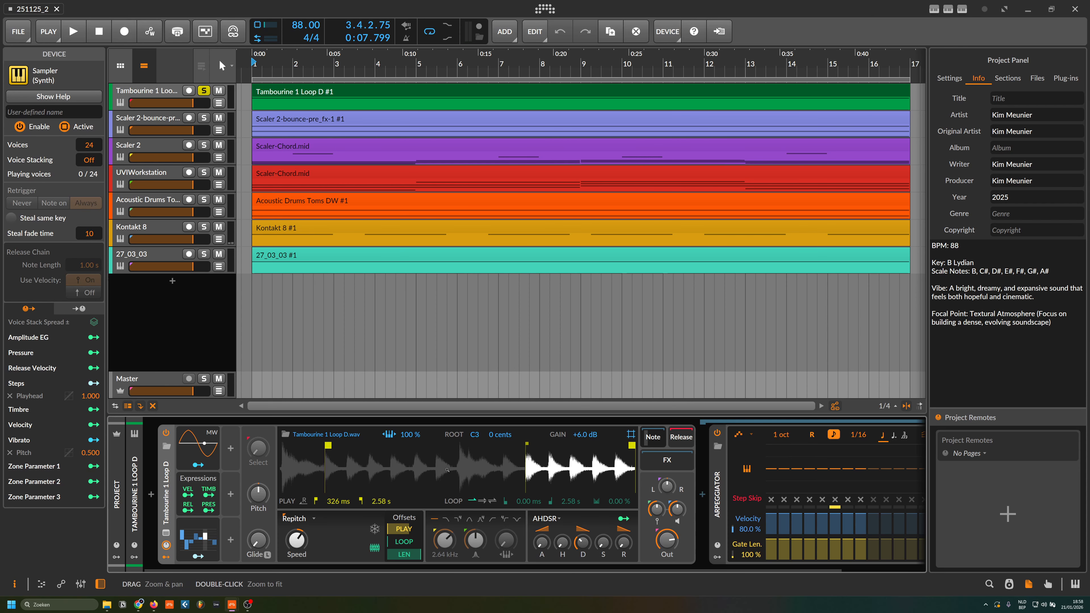
pyautogui.click(197, 539)
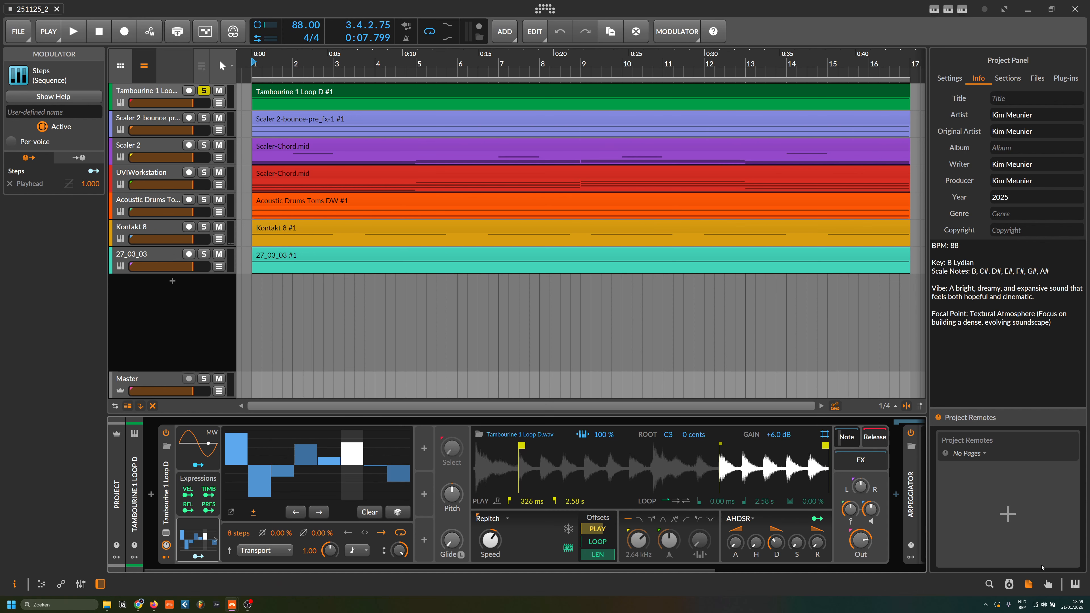
pyautogui.click(1029, 584)
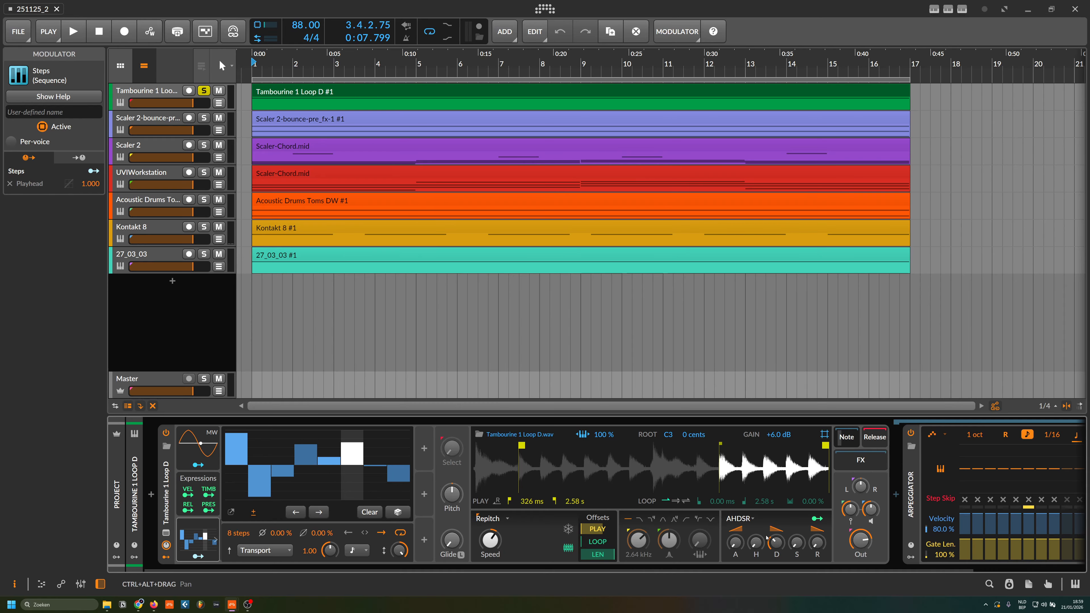
pyautogui.press('d')
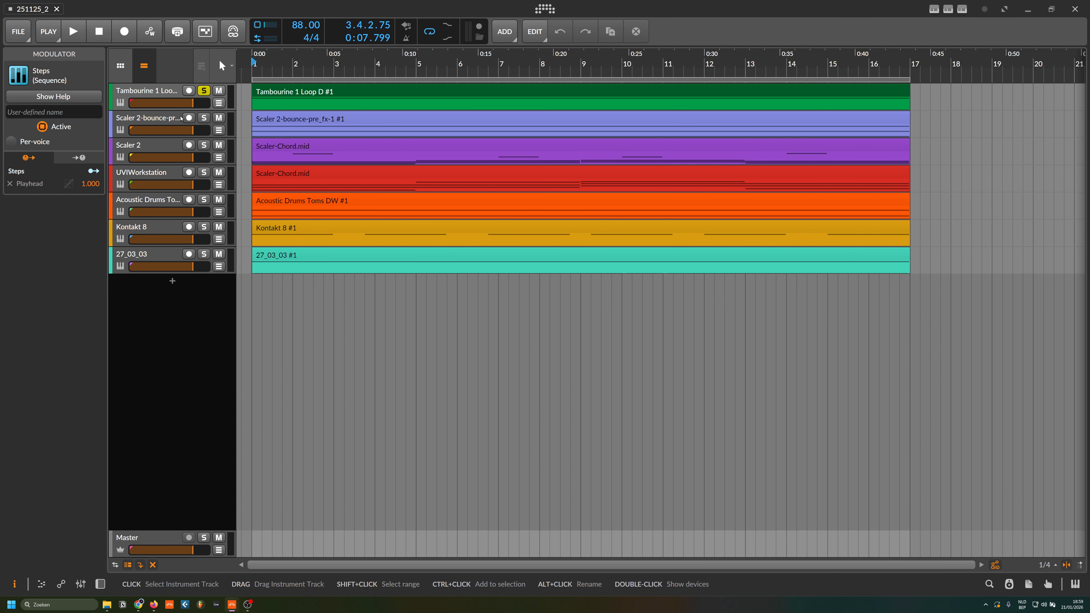
# Step: Switch the solo from the tambourine track to Scaler 2-bounce-pre_fx-1 and audition that track
pyautogui.click(188, 121)
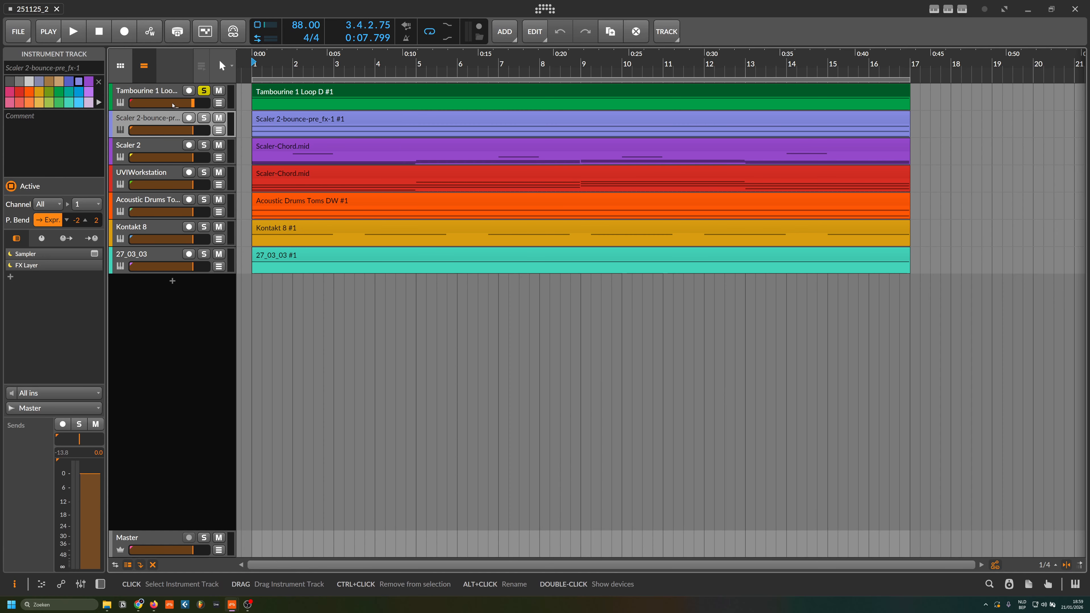
pyautogui.click(204, 90)
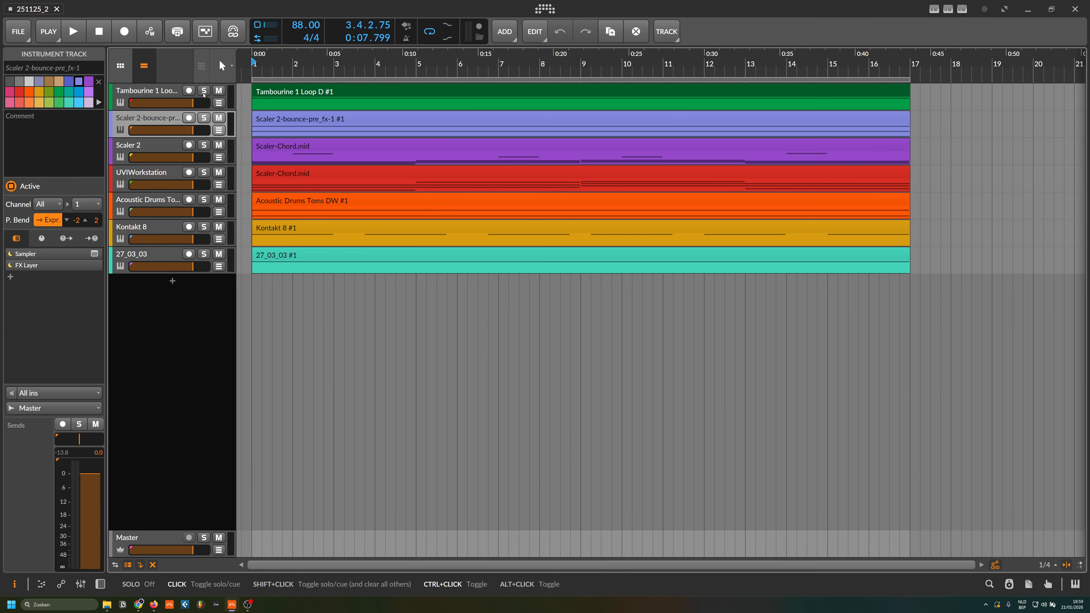
pyautogui.click(204, 117)
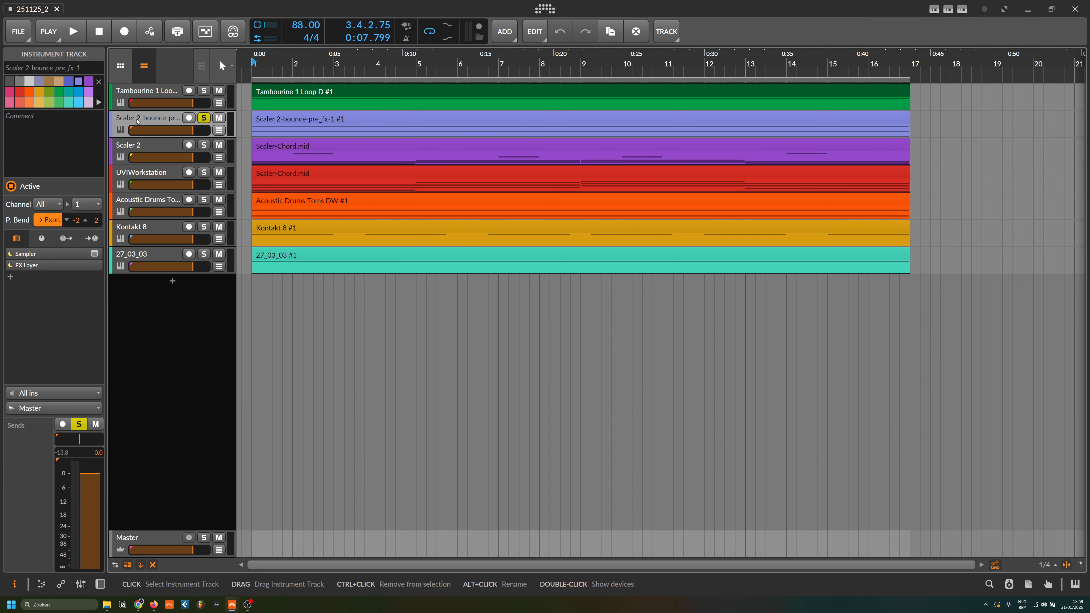
pyautogui.press('space')
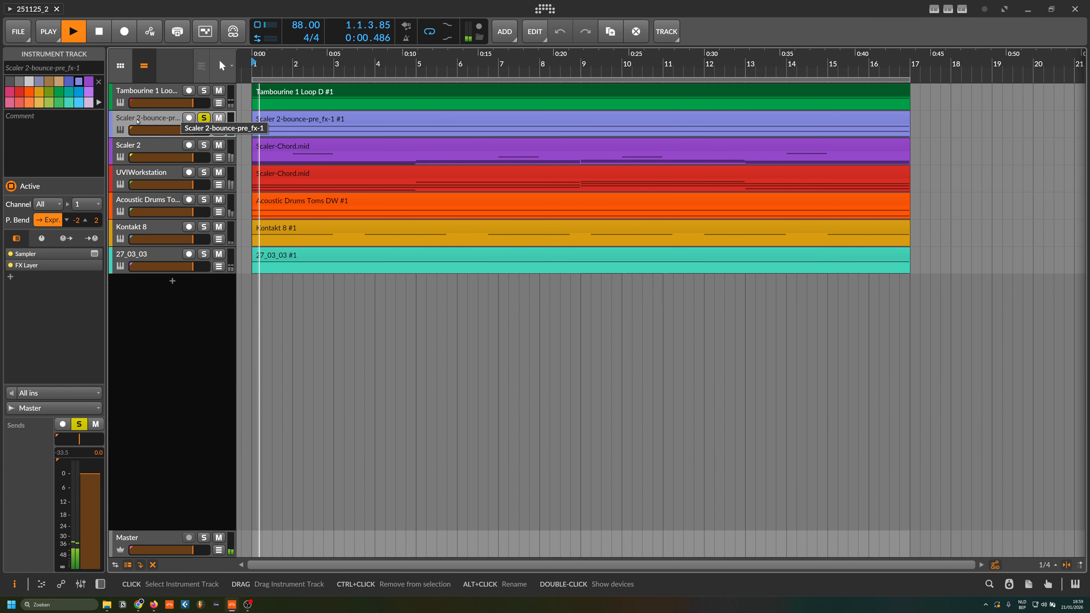
pyautogui.press('d')
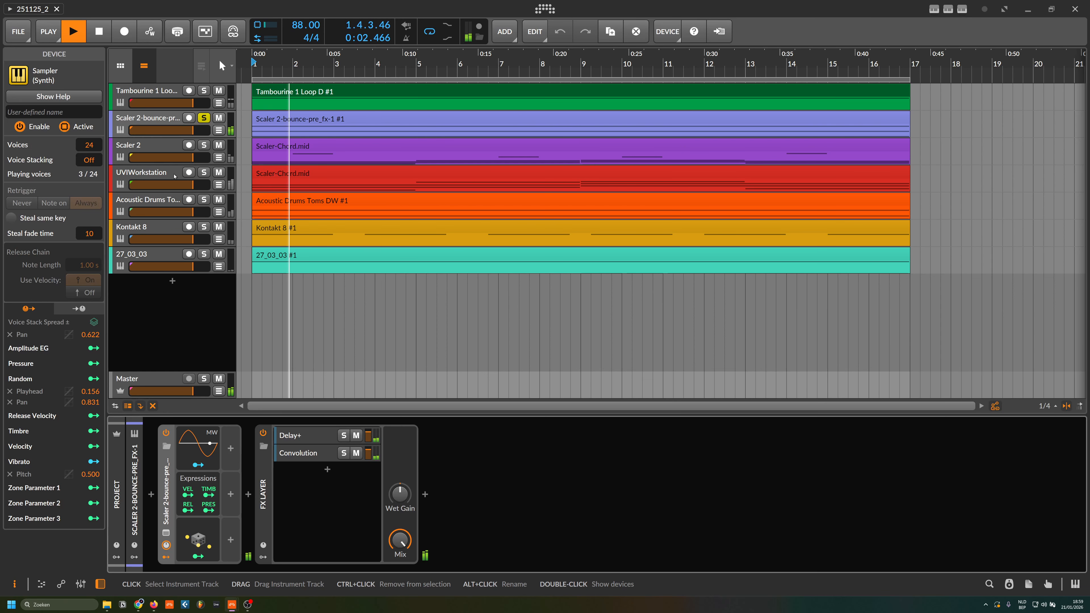
pyautogui.press('d')
pyautogui.press('space')
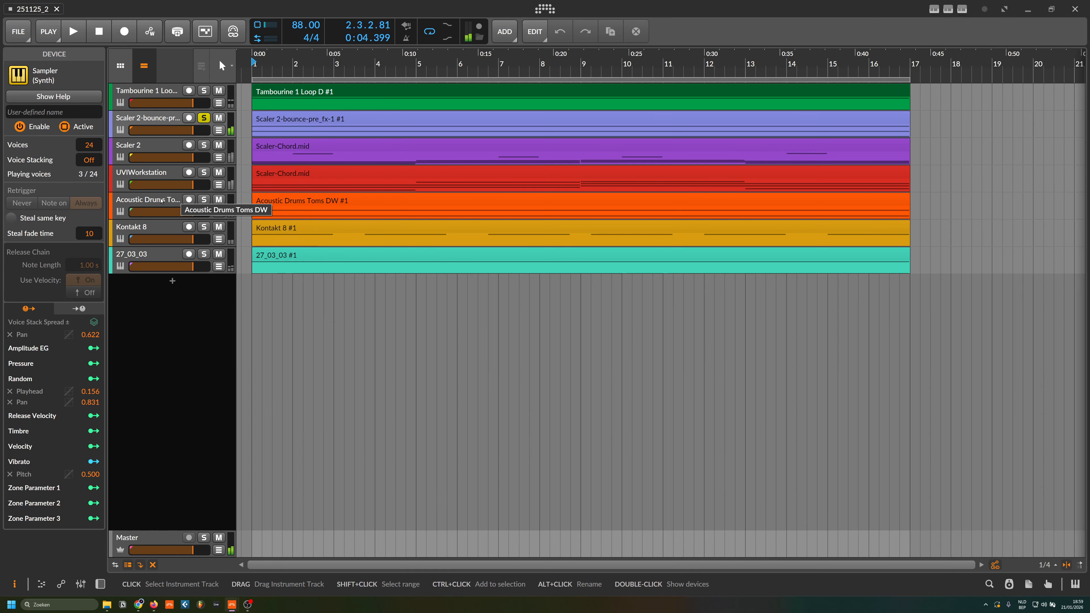
# Step: Show the Scaler 2-bounce-pre_fx-1 track's devices with the Sampler expanded and play the soloed part
pyautogui.click(164, 119)
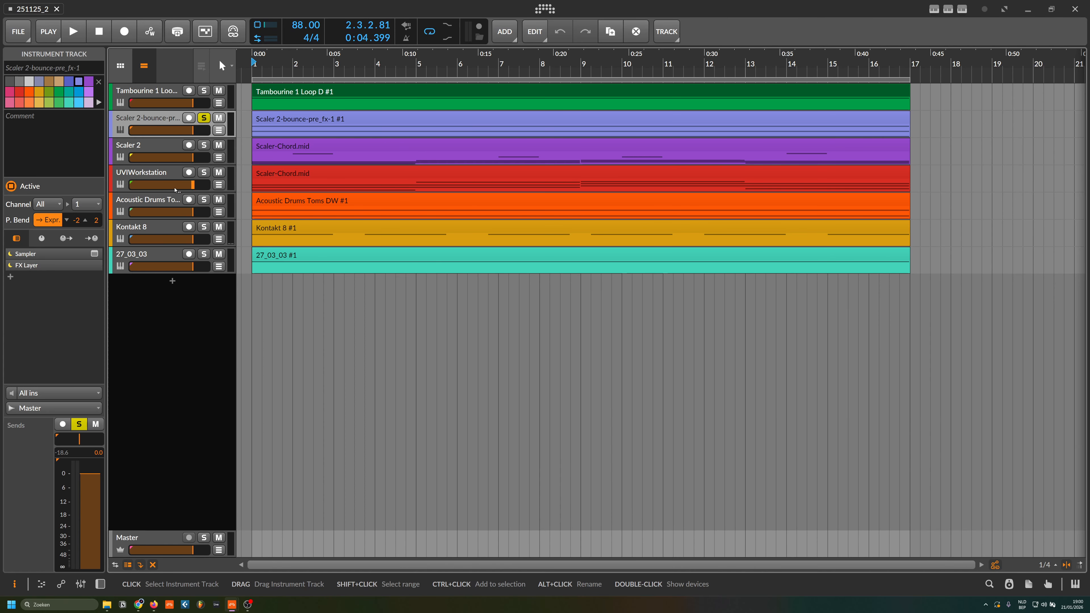
pyautogui.press('d')
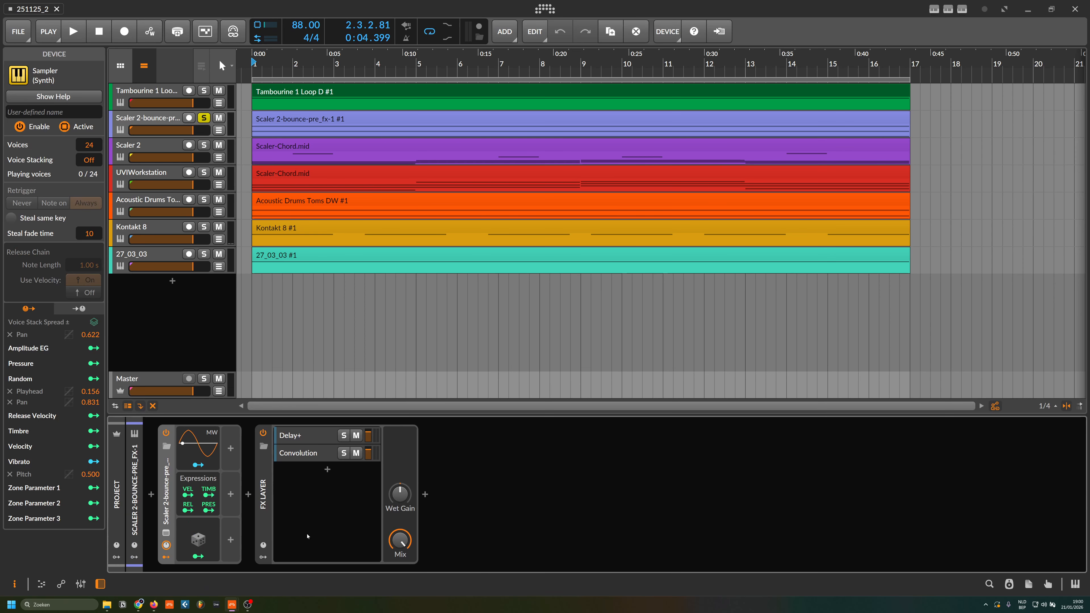
pyautogui.click(174, 496)
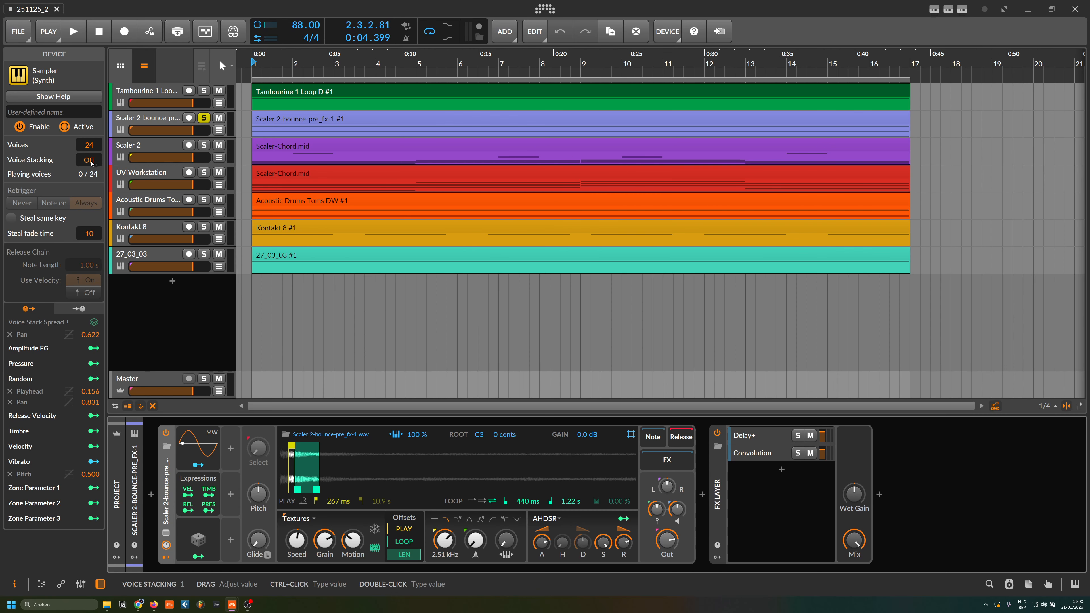
pyautogui.press('space')
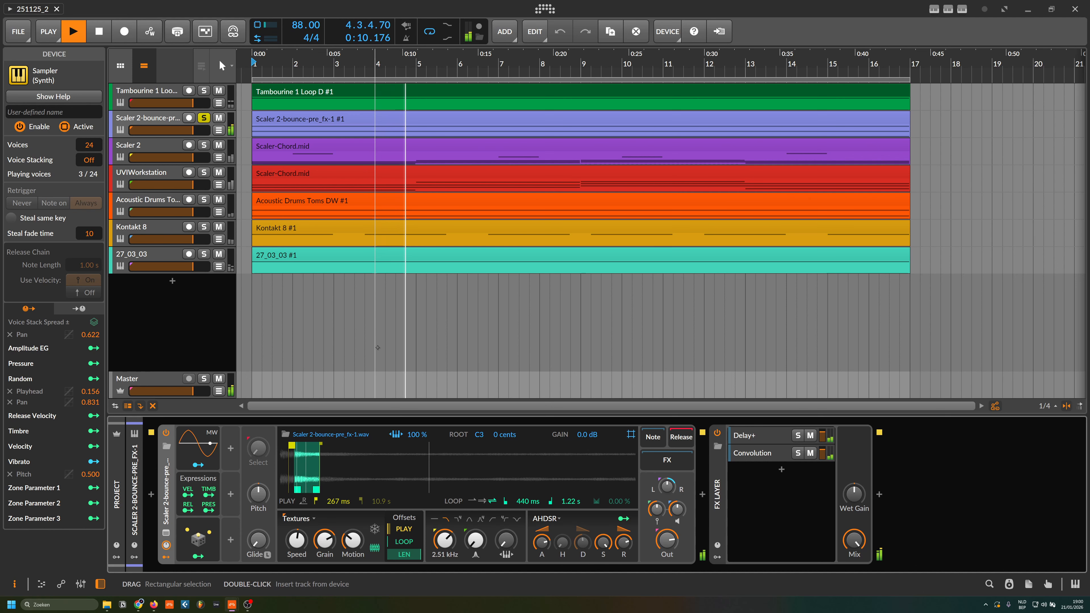
pyautogui.press('space')
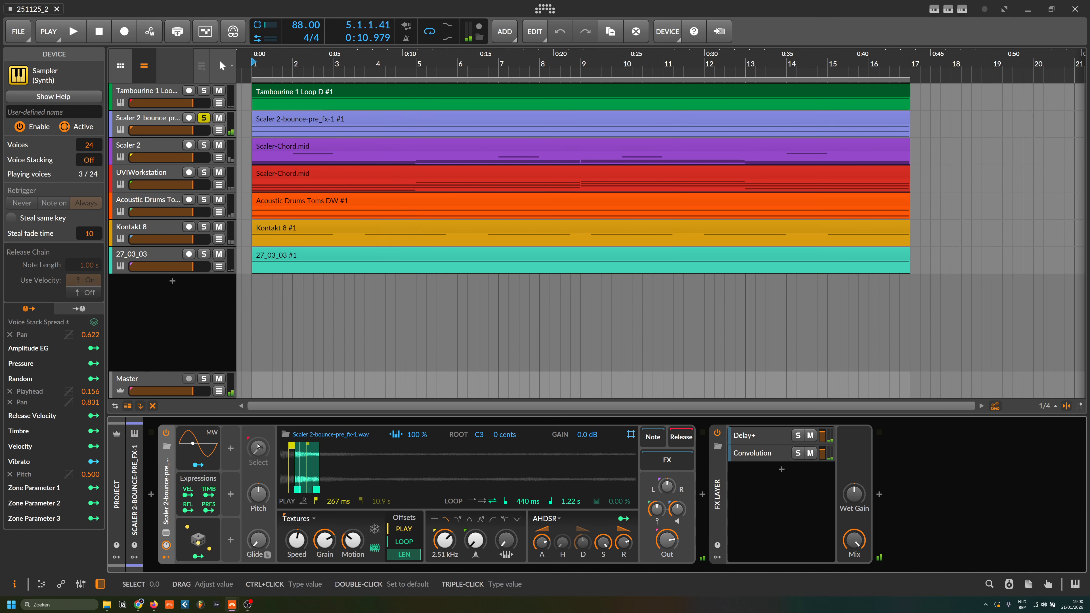
# Step: Delete the Vibrato and Expressions modulators from the Scaler 2-bounce-pre_fx-1 Sampler
pyautogui.click(191, 440)
pyautogui.press('Delete')
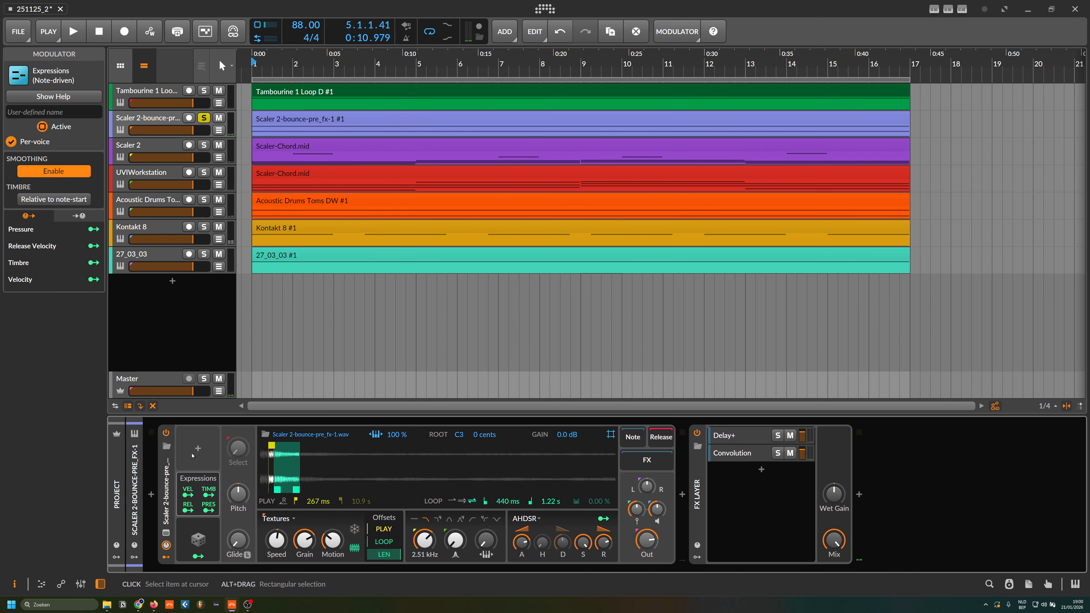
pyautogui.press('Delete')
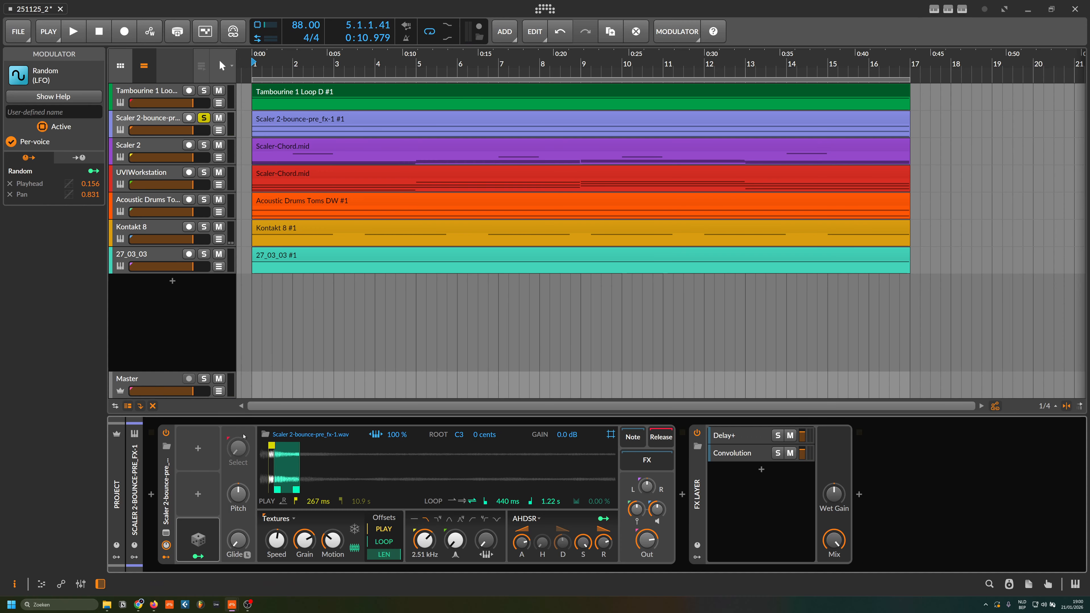
# Step: Move the Sampler's Random modulator into the first modulator slot and expand its settings
pyautogui.moveTo(198, 538); pyautogui.dragTo(201, 458)
pyautogui.click(210, 447)
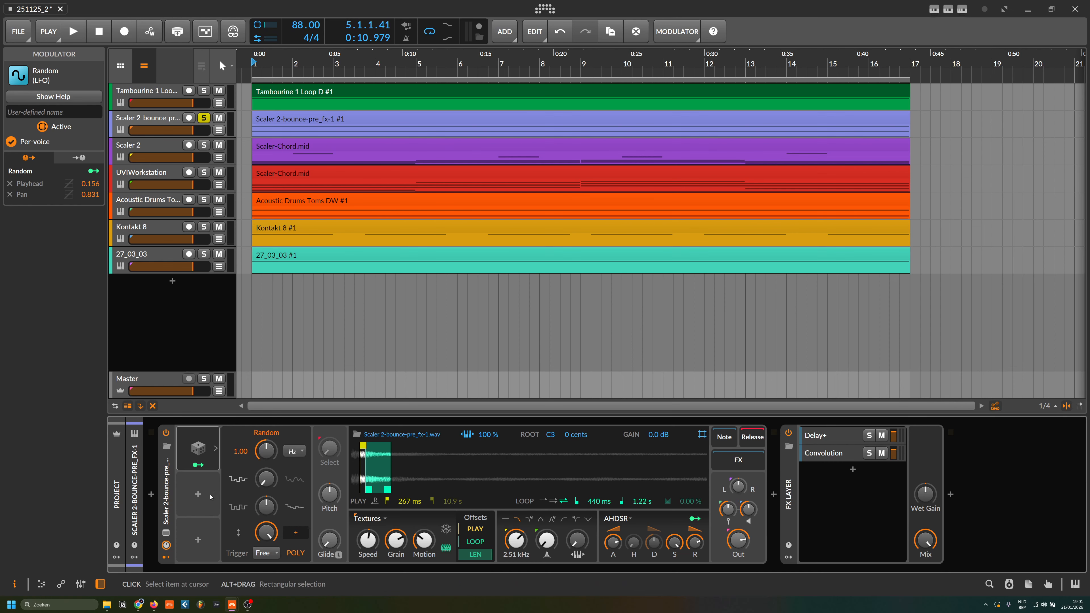
pyautogui.click(199, 454)
pyautogui.click(200, 455)
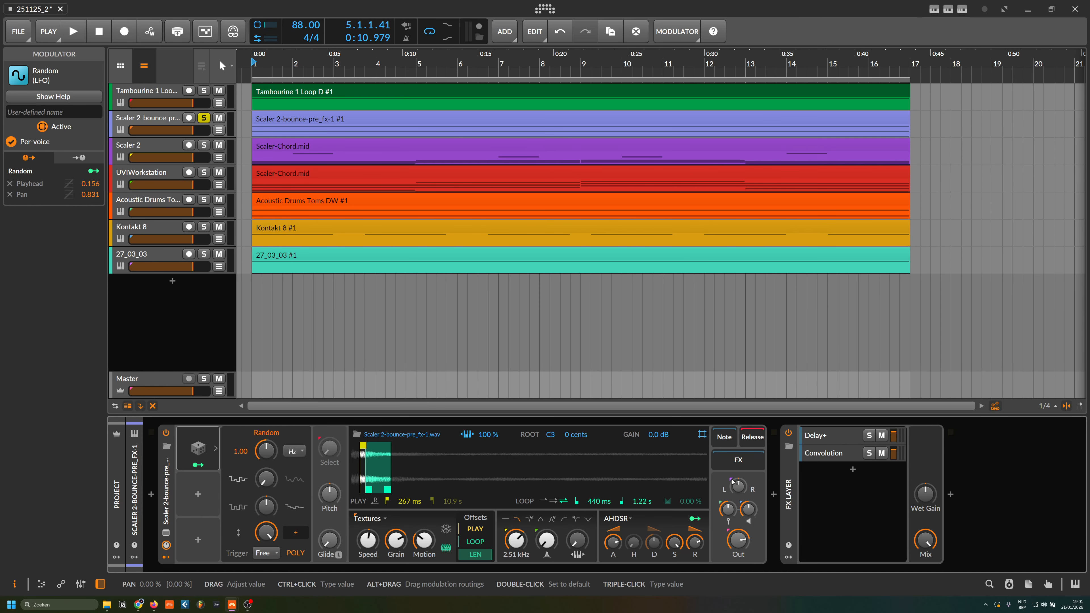
# Step: Play the soloed track from the start and examine the Delay+ and Convolution layers of its FX Layer
pyautogui.press('space')
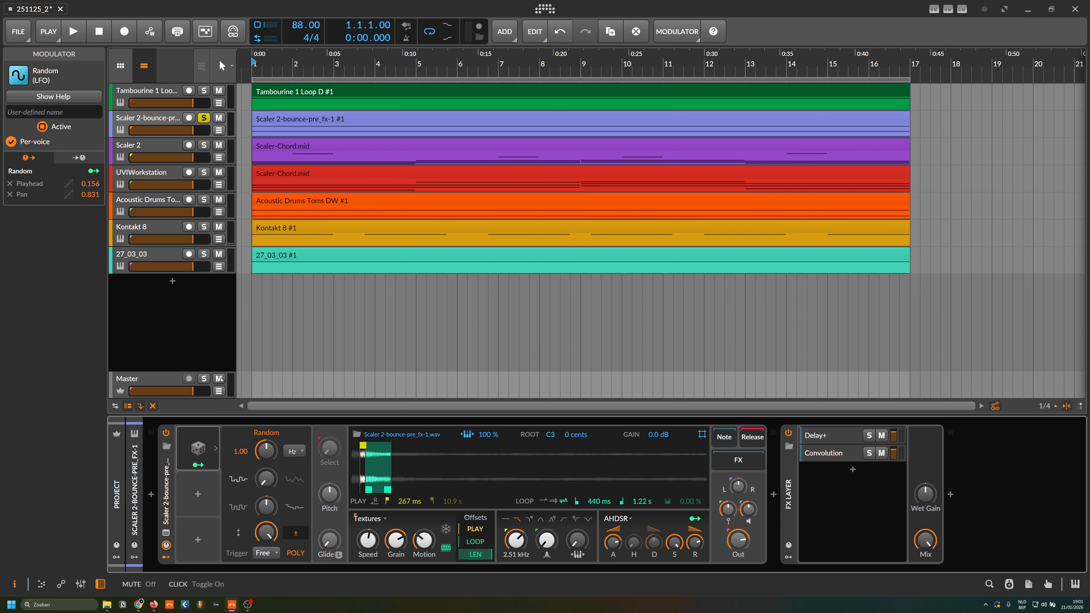
pyautogui.press('space')
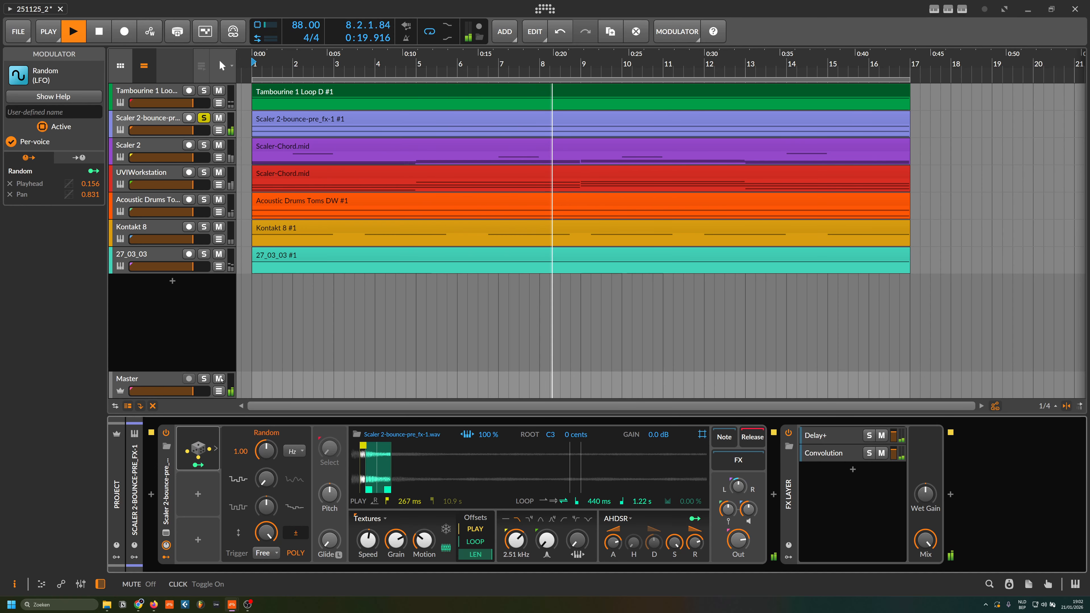
pyautogui.click(175, 489)
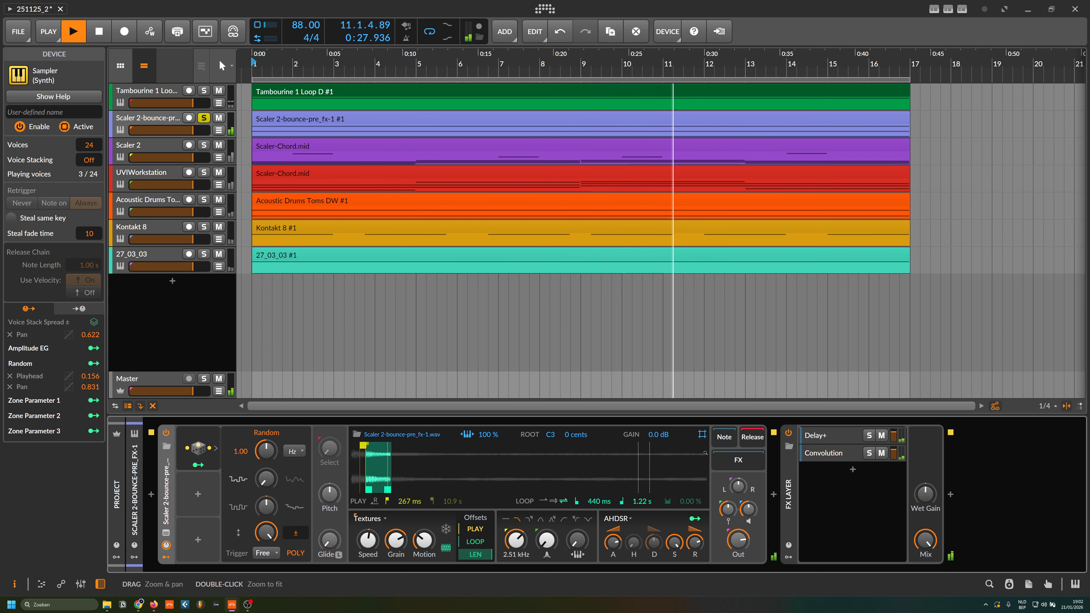
pyautogui.click(823, 435)
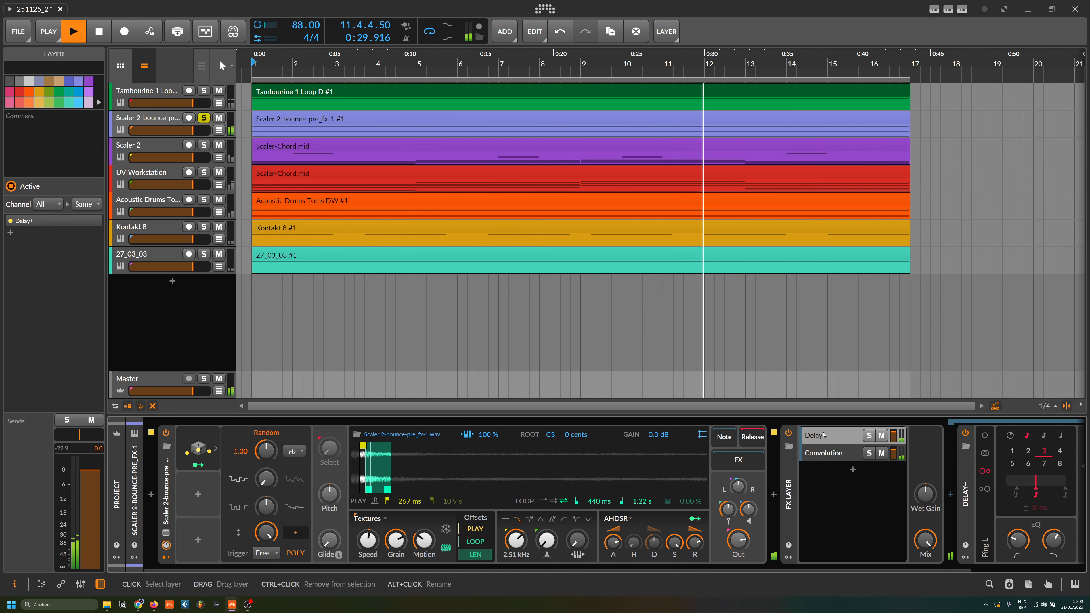
pyautogui.click(824, 453)
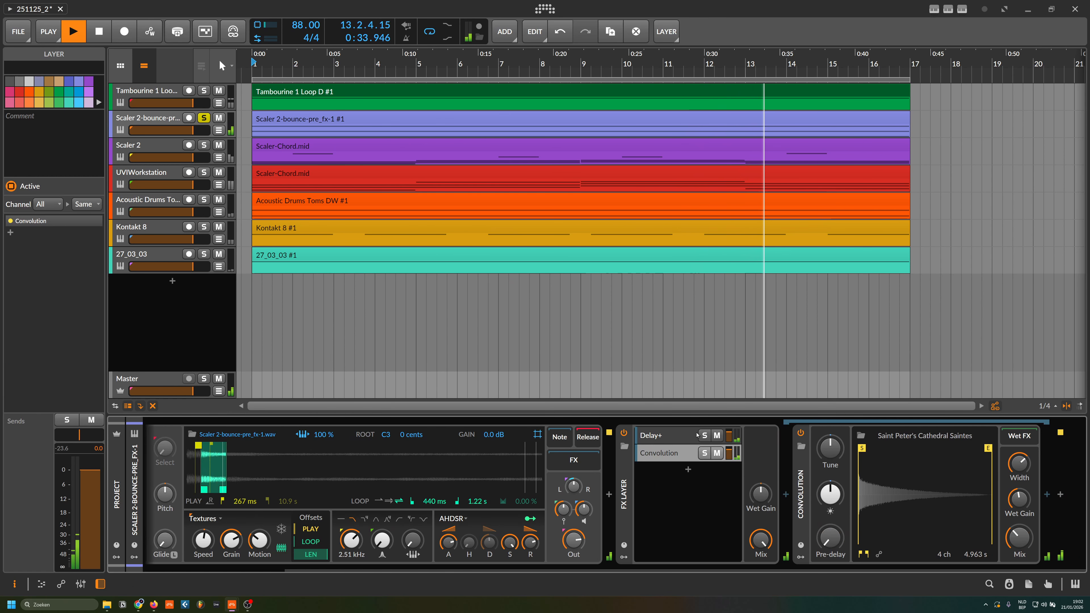
pyautogui.click(688, 436)
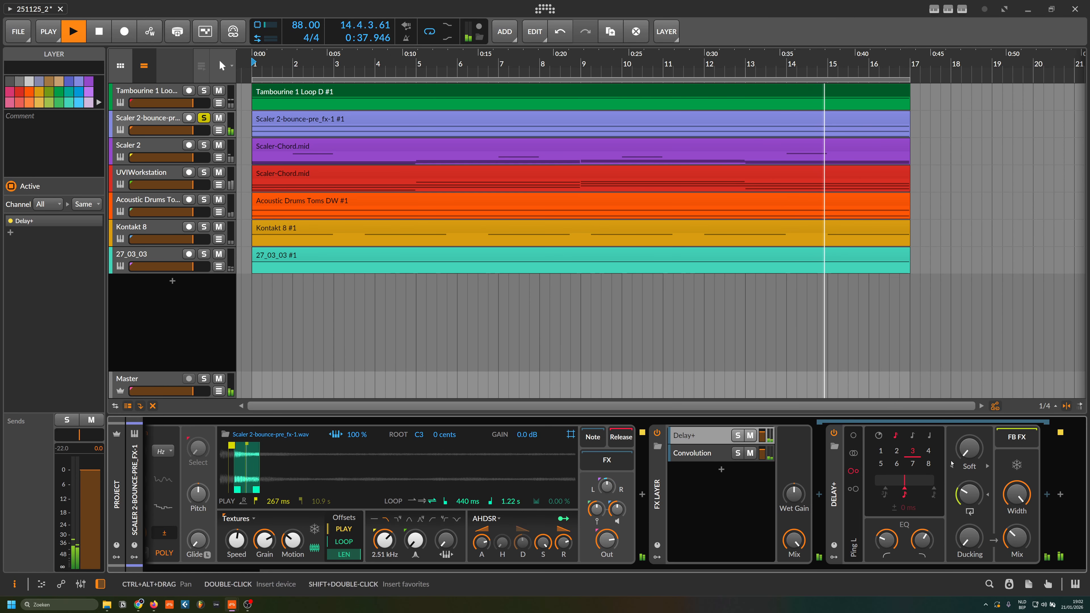
pyautogui.click(692, 455)
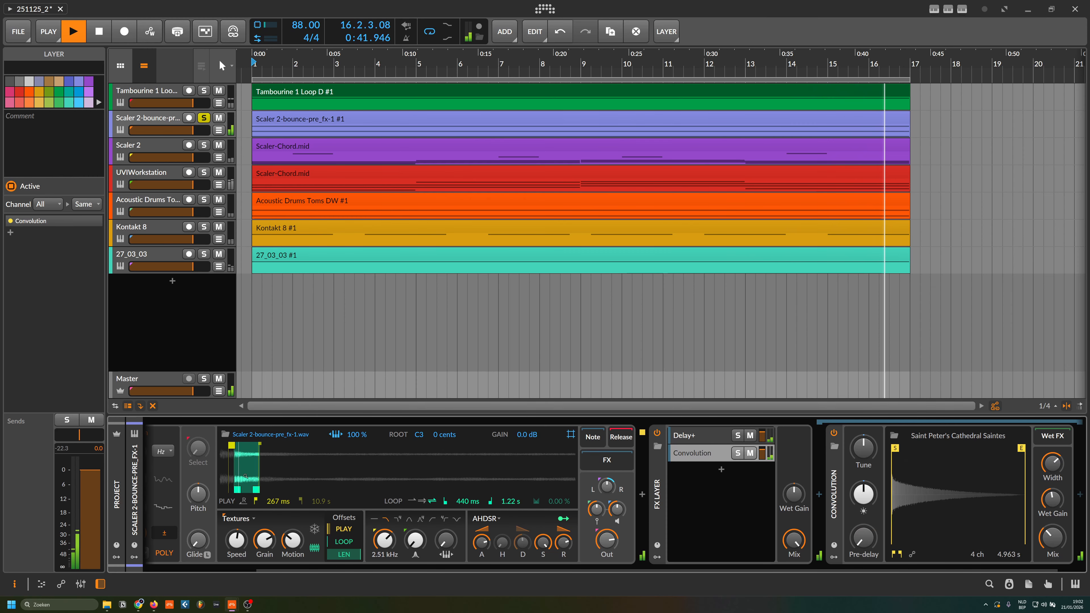
pyautogui.hscroll(-3, 503, 501)
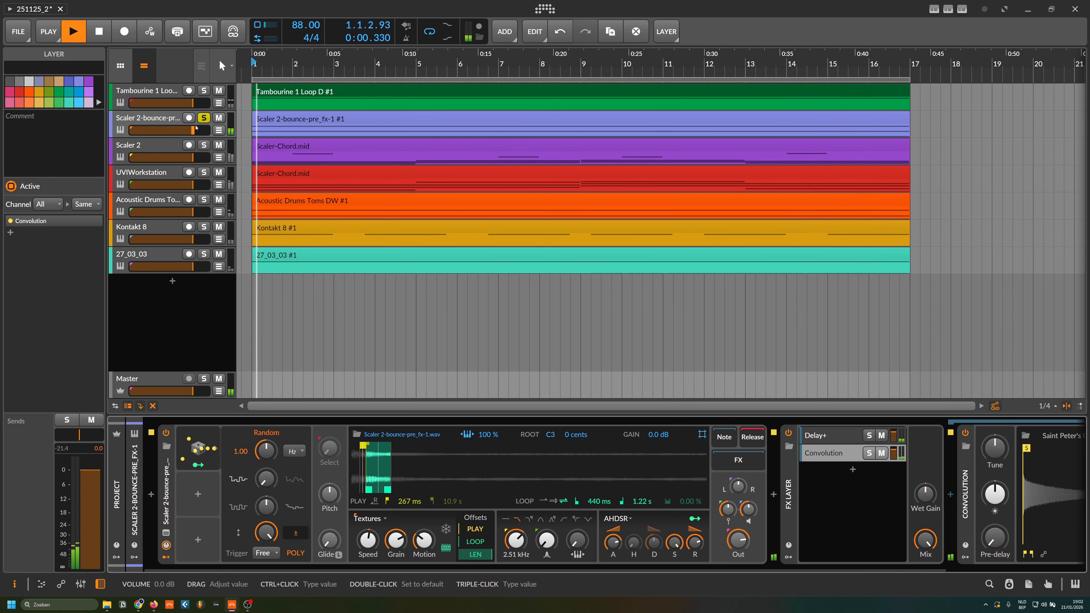
# Step: Solo the Tambourine 1 Loop D track together with the already soloed Scaler 2-bounce-pre_fx-1 track
pyautogui.click(205, 91)
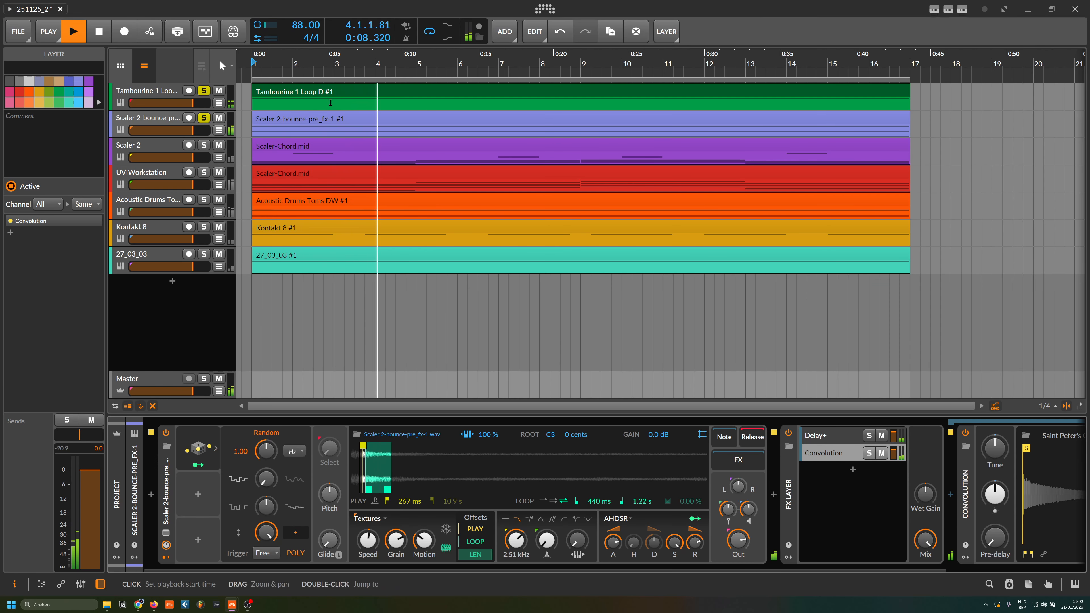
# Step: Review the notes of the Scaler 2-bounce-pre_fx-1 clip and the Scaler 2 track's plug-in window during playback
pyautogui.doubleClick(339, 123)
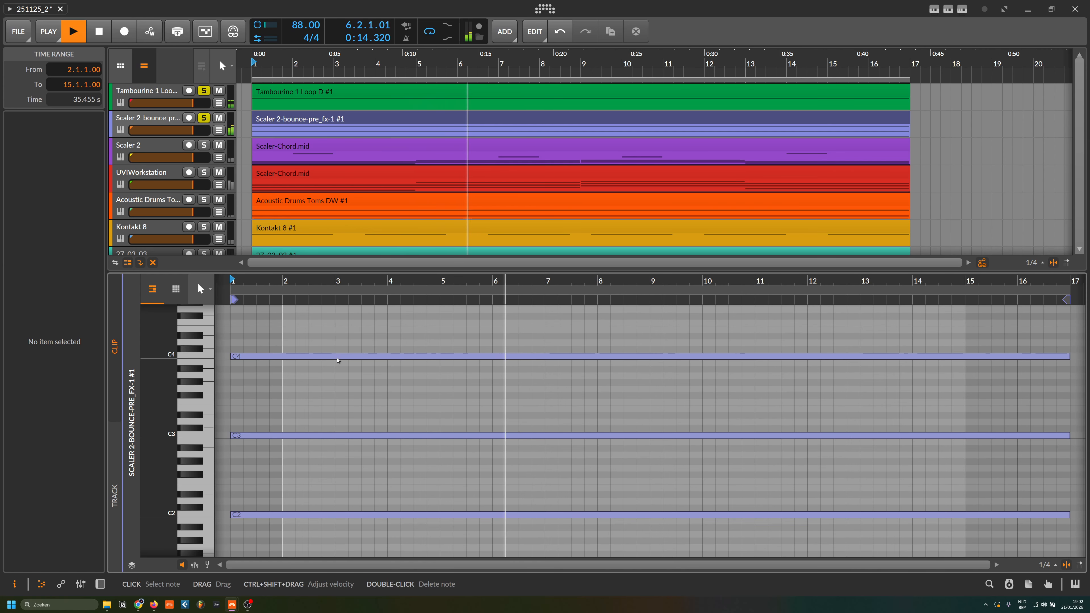
pyautogui.press('d')
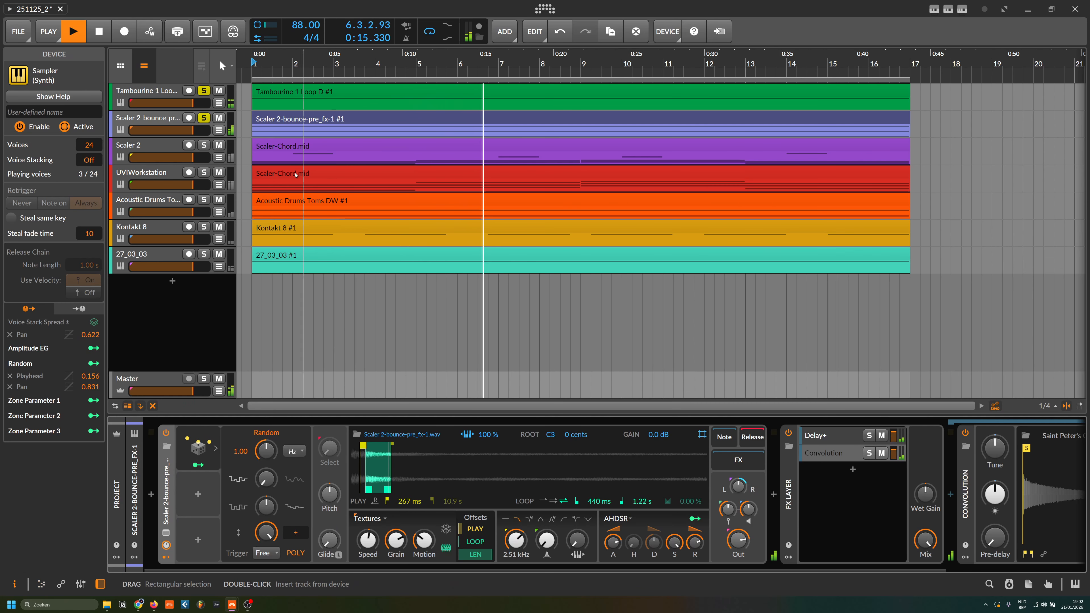
pyautogui.click(167, 148)
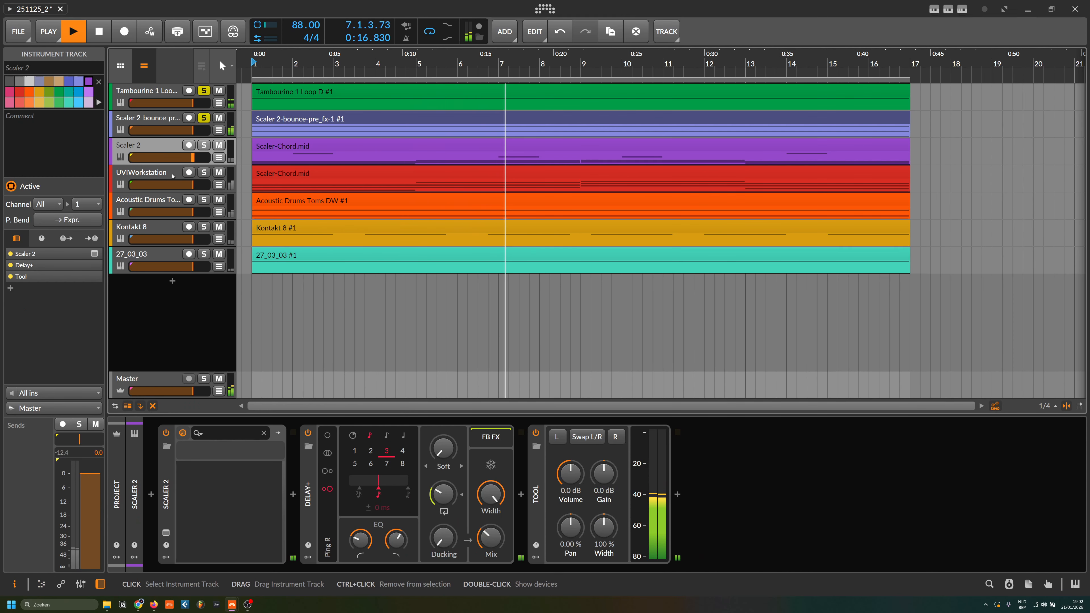
pyautogui.click(165, 533)
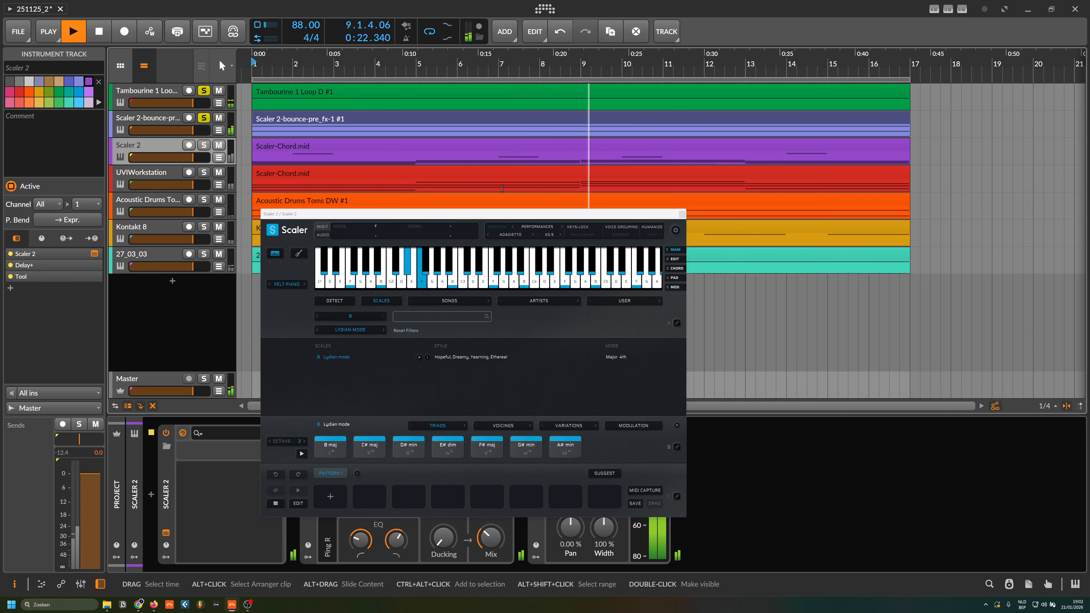
pyautogui.click(678, 212)
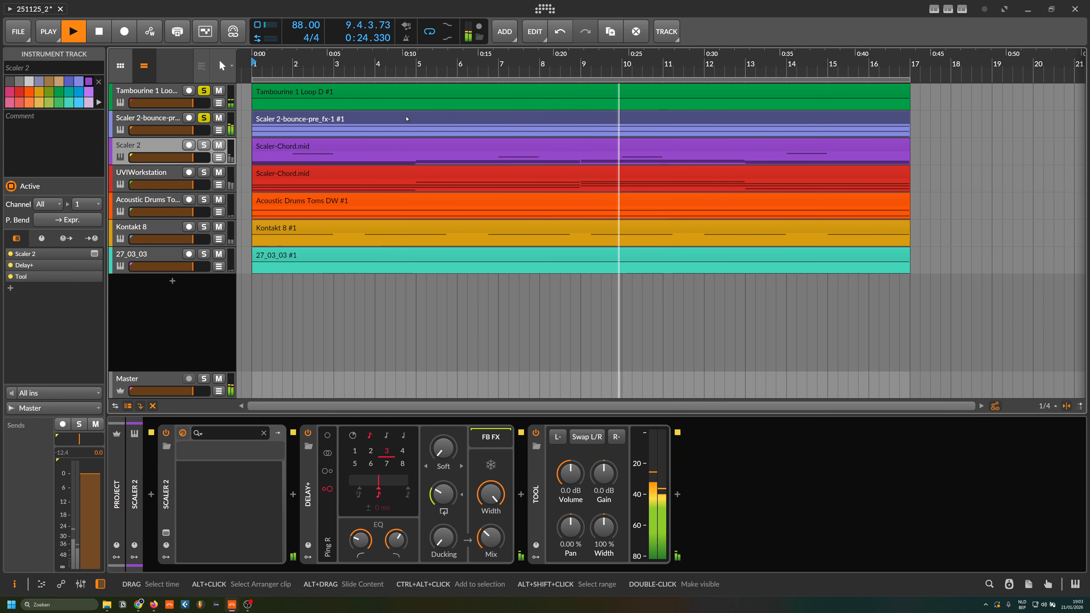
pyautogui.click(361, 118)
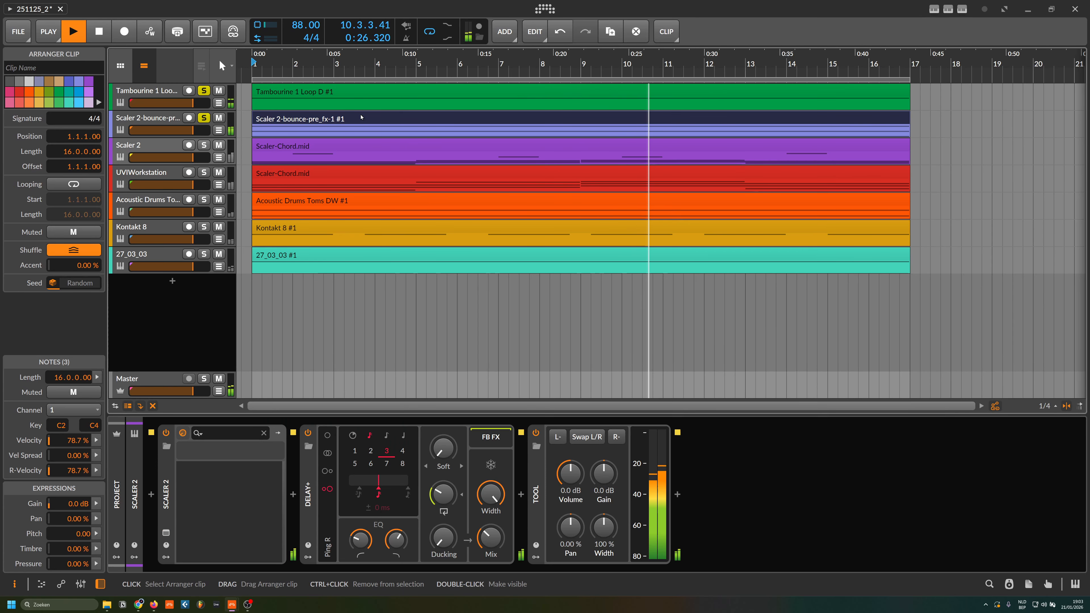
pyautogui.doubleClick(361, 118)
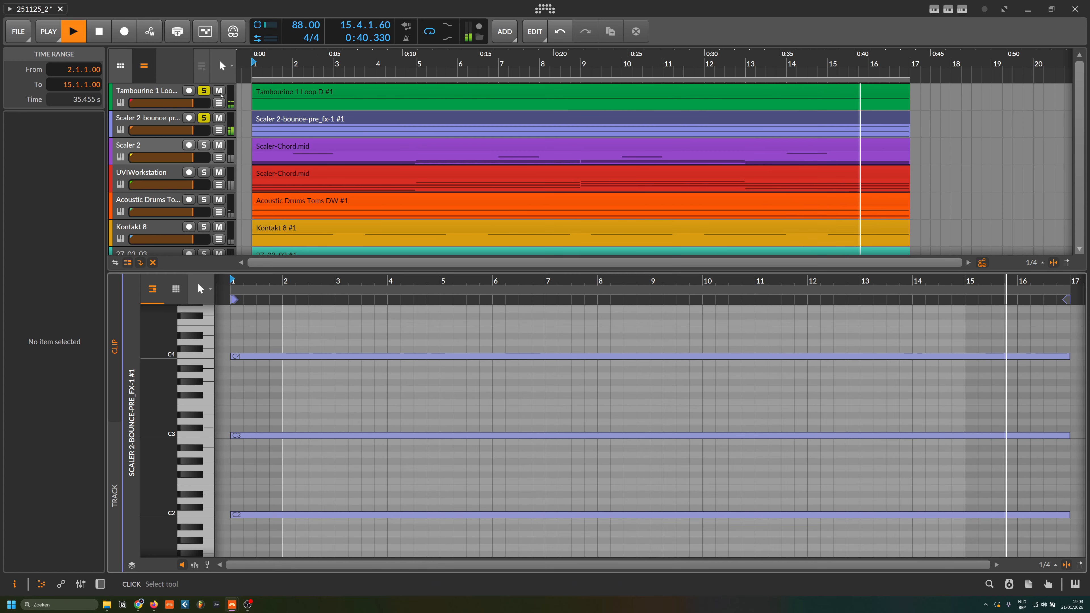
# Step: Solo only the Scaler 2 track, stop playback, and open its Scaler 2 plug-in window clear of the upper track clips
pyautogui.keyDown('shift'); pyautogui.click(204, 146); pyautogui.keyUp('shift')
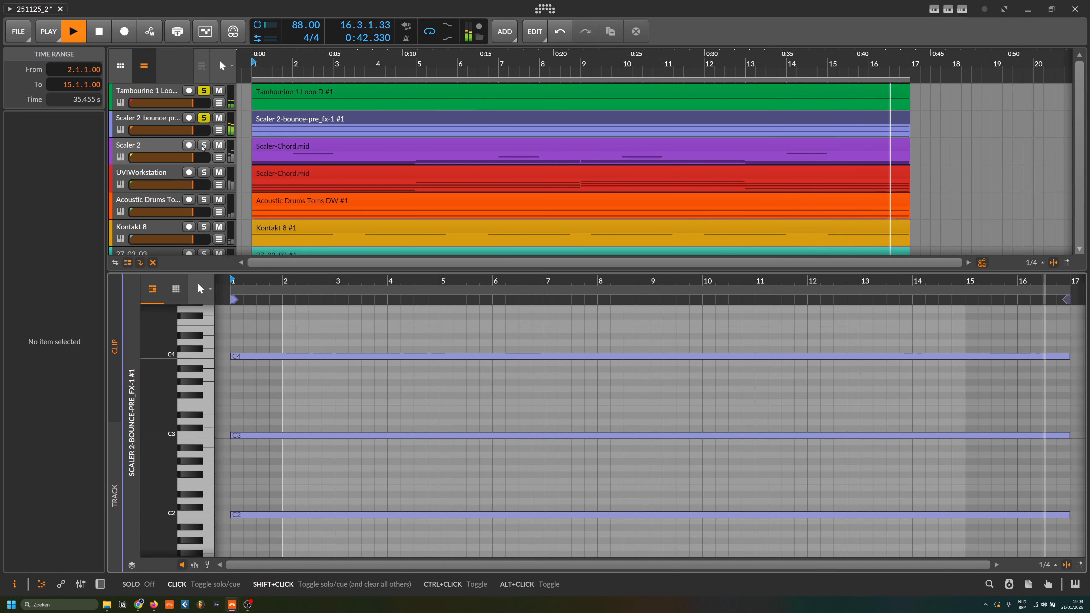
pyautogui.press('space')
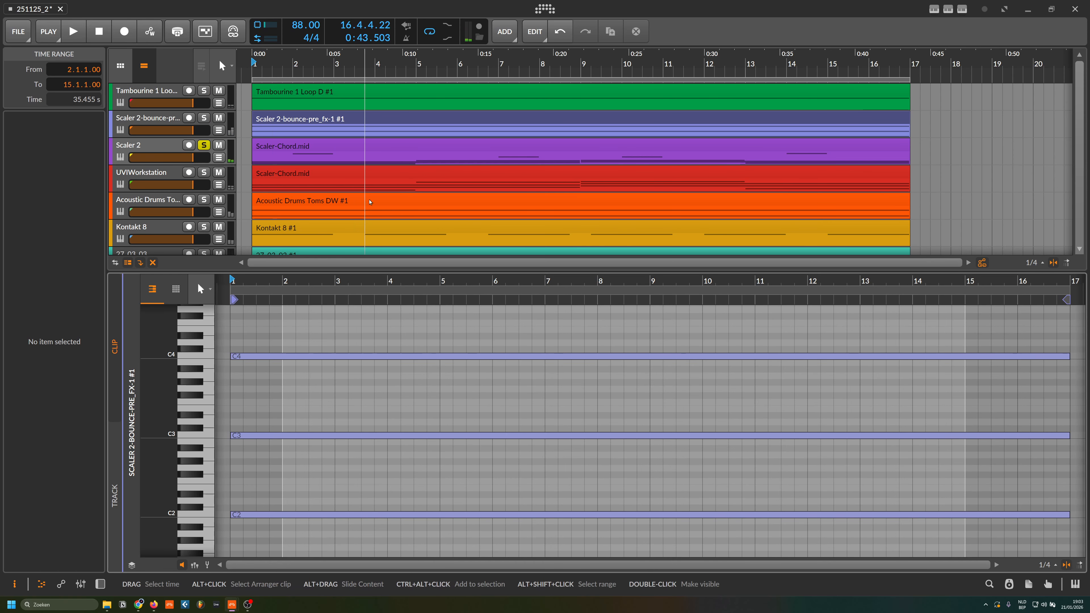
pyautogui.press('d')
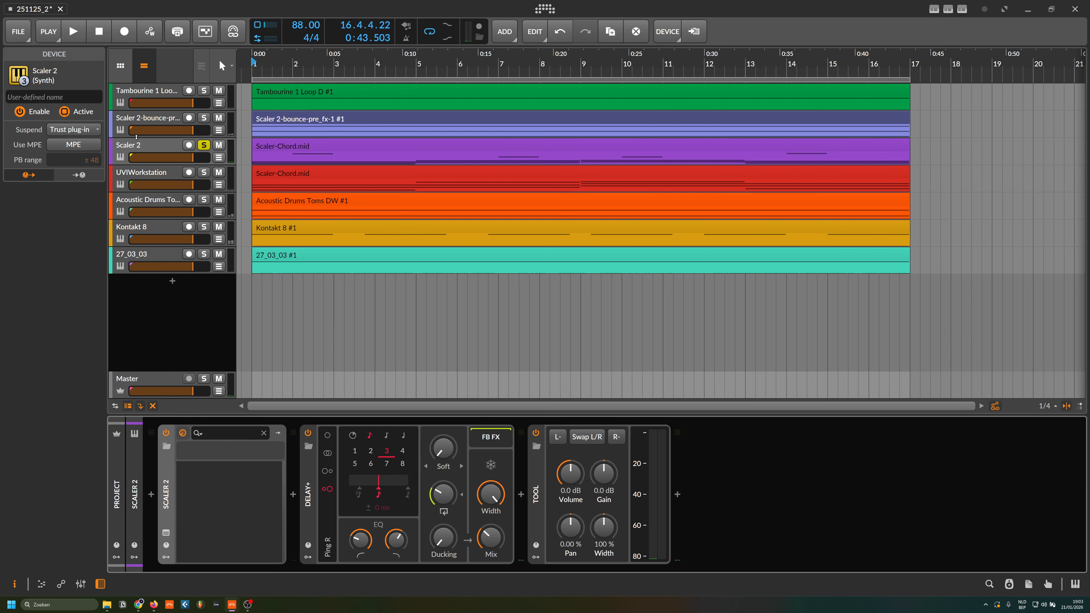
pyautogui.click(137, 146)
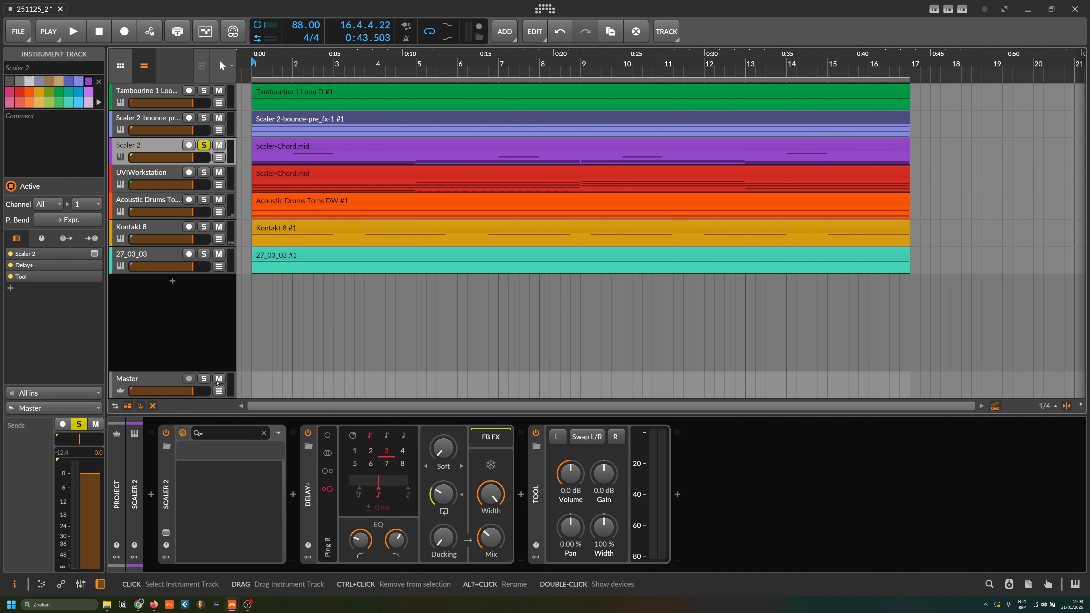
pyautogui.click(166, 533)
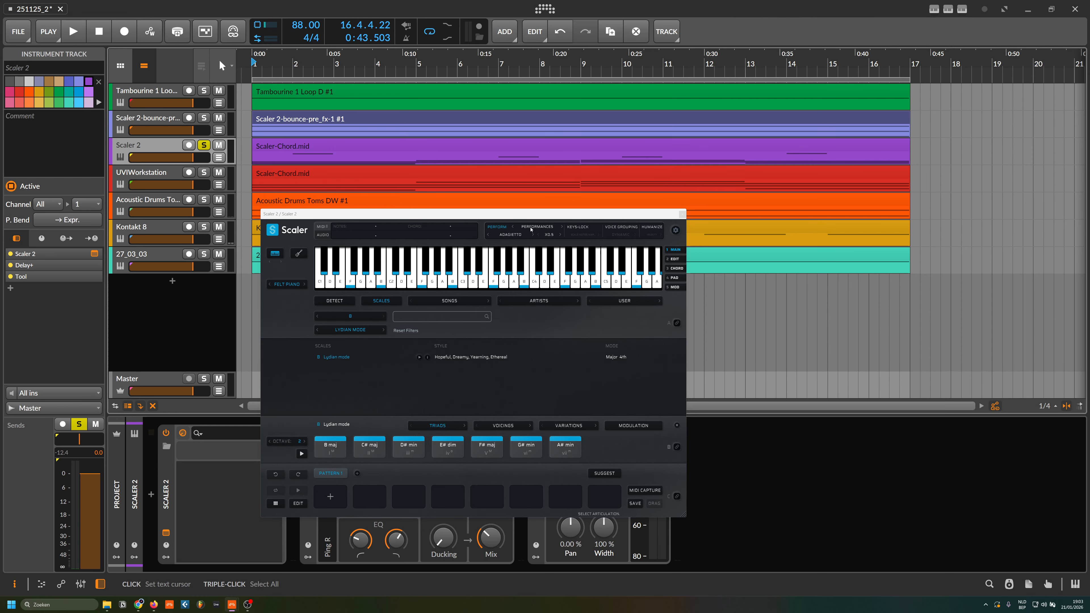
pyautogui.moveTo(531, 218); pyautogui.dragTo(606, 268)
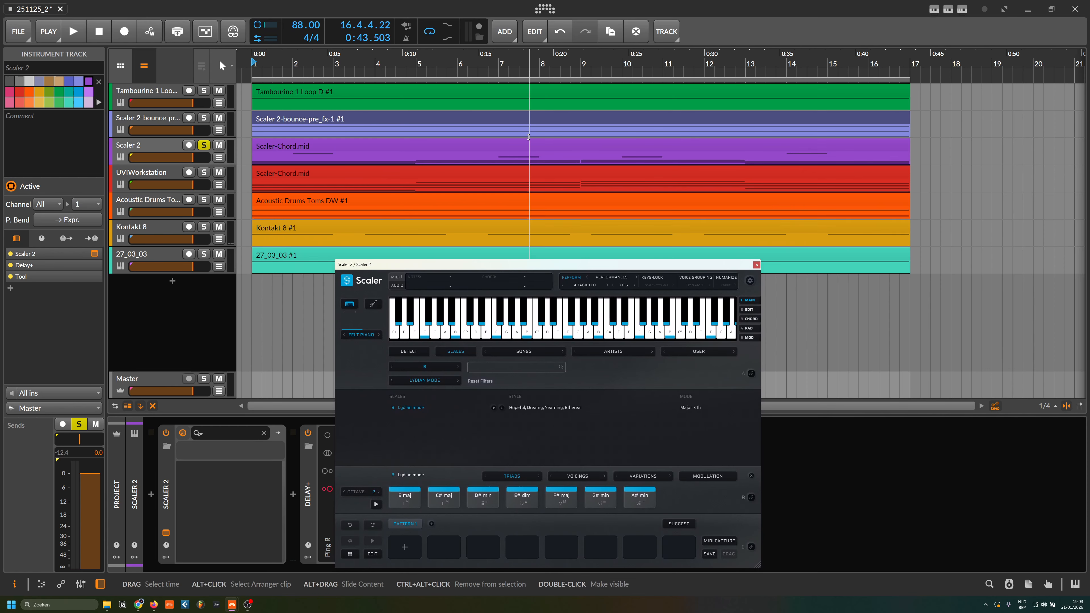
# Step: Examine the Scaler 2 track's Scaler-Chord.mid notes in an enlarged editor without the plug-in window, playing from the start
pyautogui.doubleClick(528, 146)
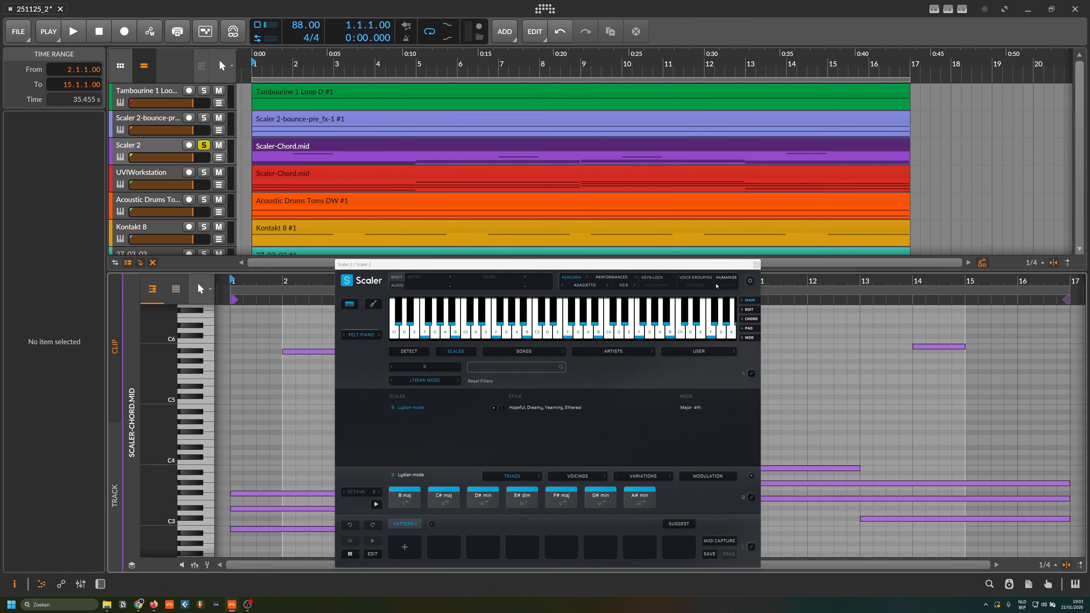
pyautogui.click(757, 264)
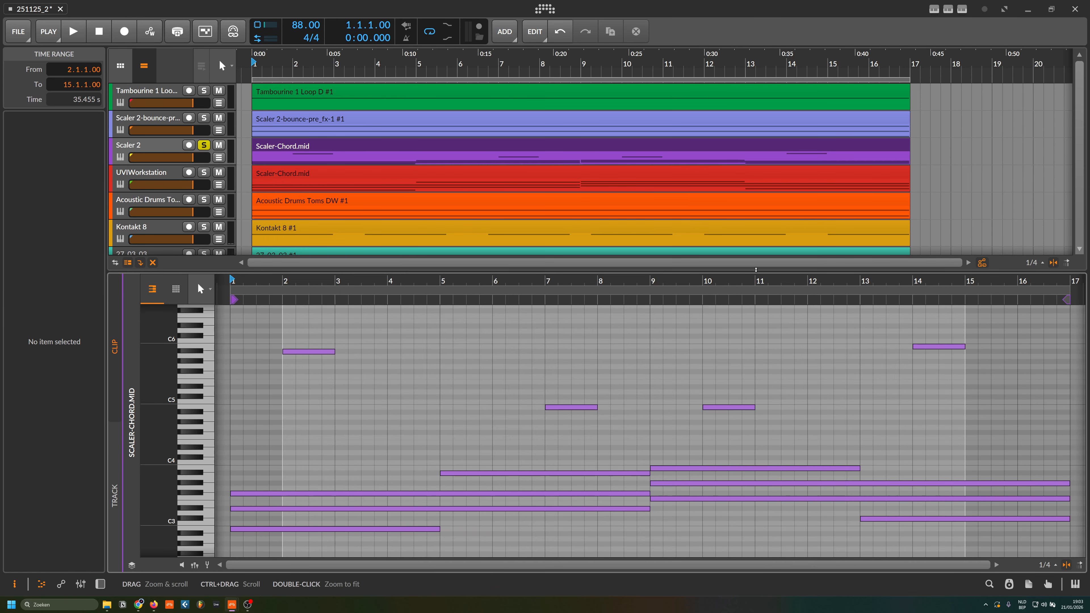
pyautogui.moveTo(756, 270); pyautogui.dragTo(756, 166)
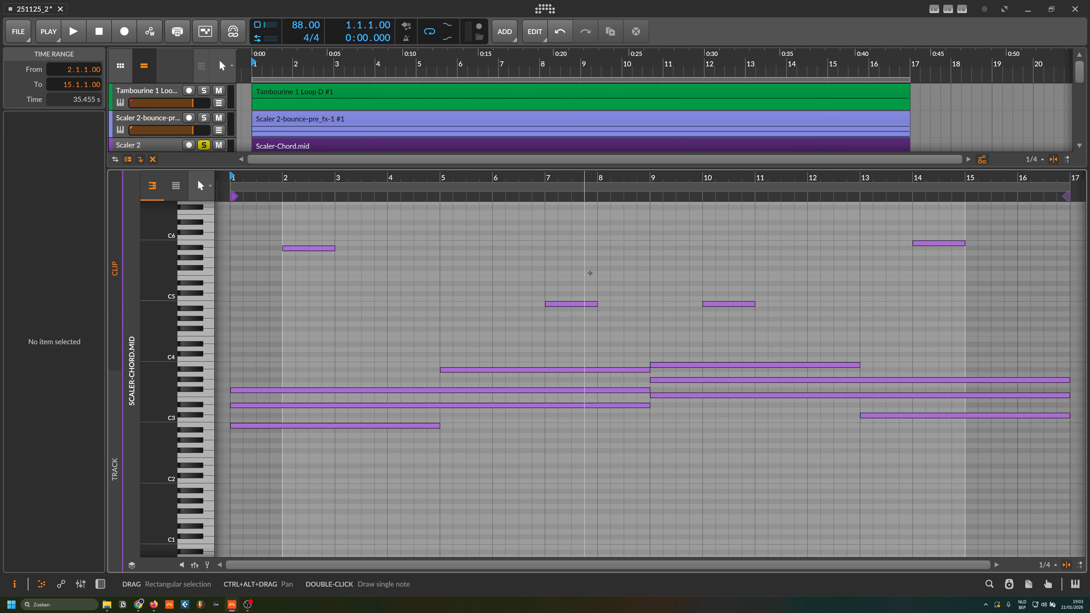
pyautogui.press('space')
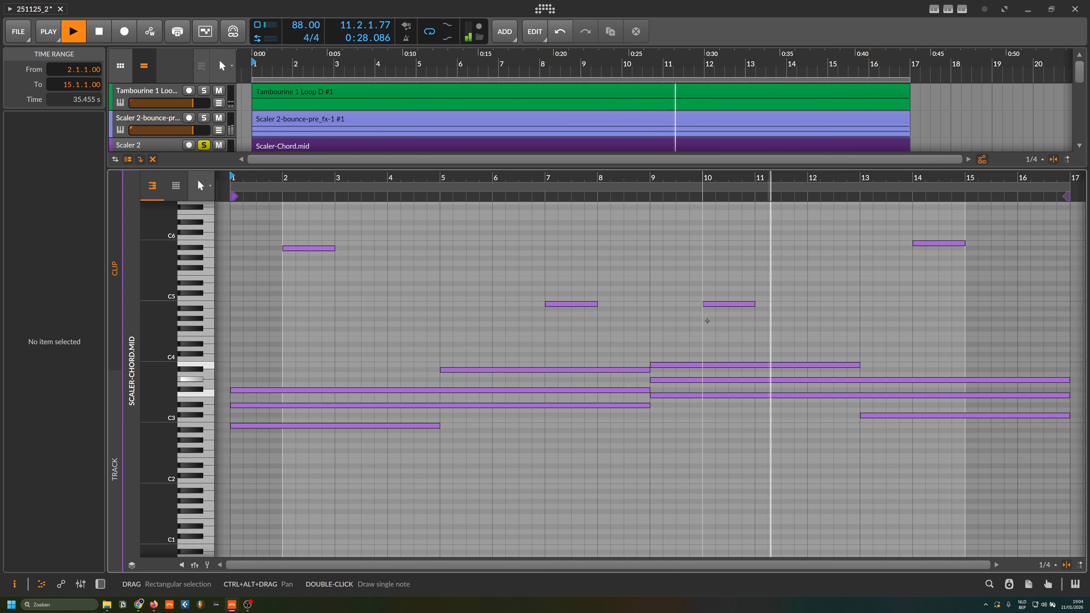
# Step: Return to the device view, solo the Scaler 2-bounce-pre_fx-1 and Tambourine 1 Loop D tracks alongside Scaler 2, and stop playback after listening
pyautogui.press('d')
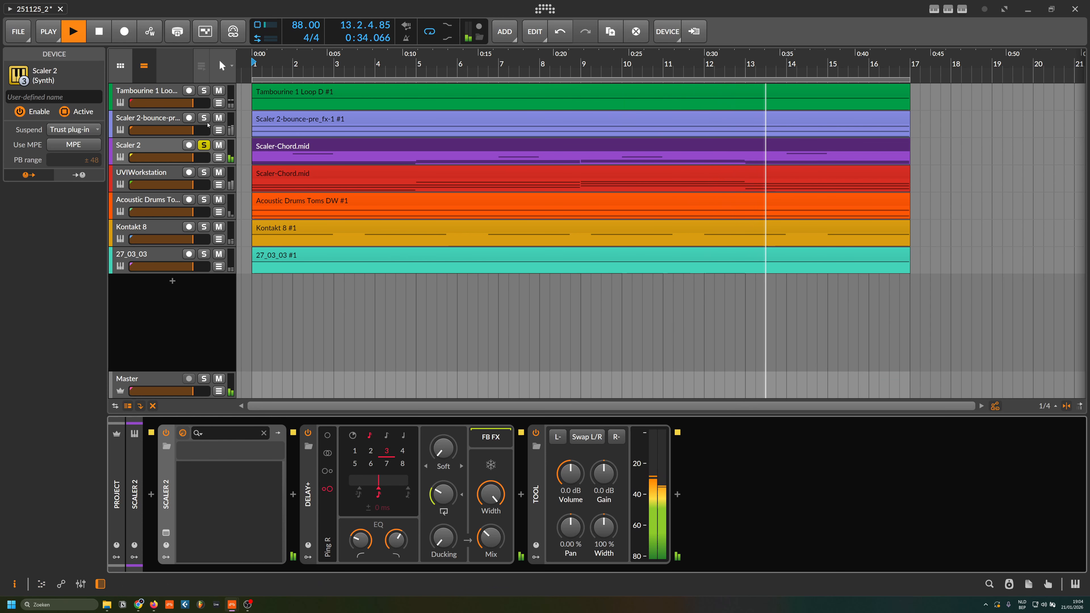
pyautogui.click(204, 117)
pyautogui.click(204, 91)
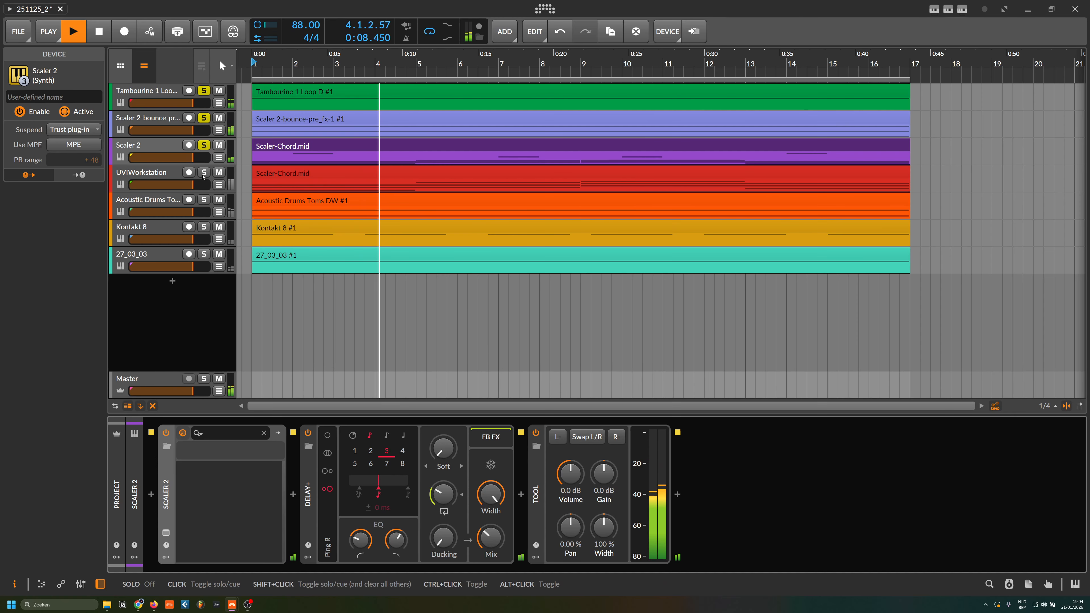
pyautogui.press('space')
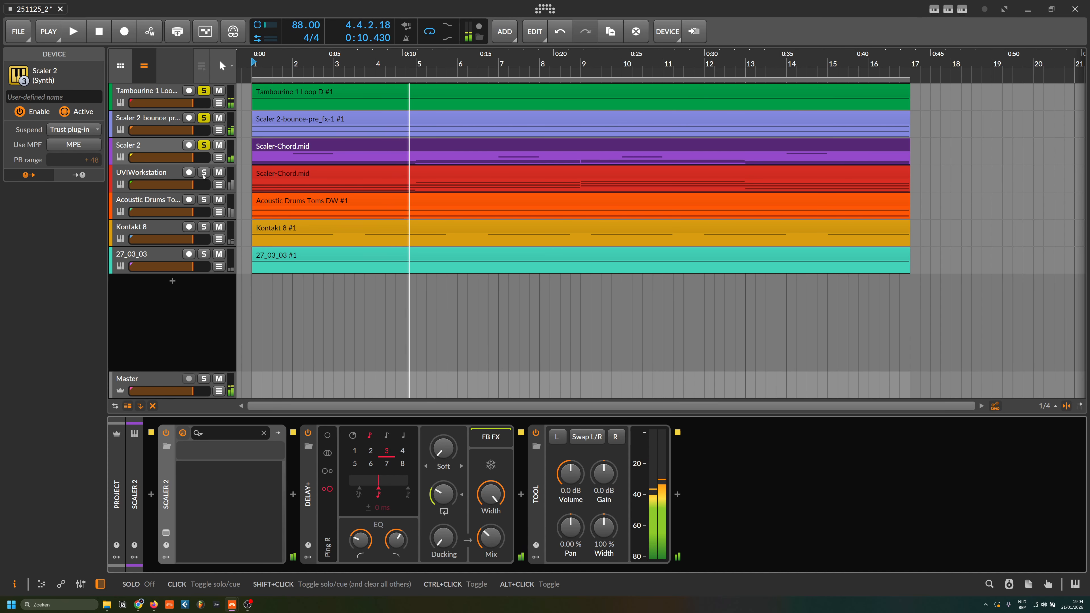
# Step: Solo only the UVIWorkstation track, play it from the start, and open its plug-in window
pyautogui.keyDown('shift'); pyautogui.click(204, 176); pyautogui.keyUp('shift')
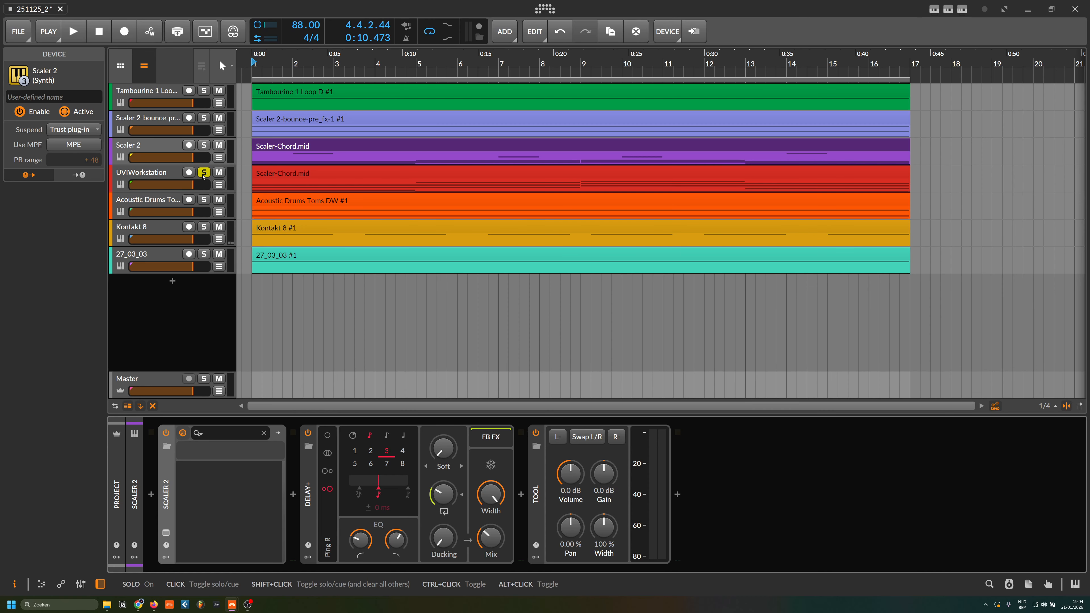
pyautogui.press('space')
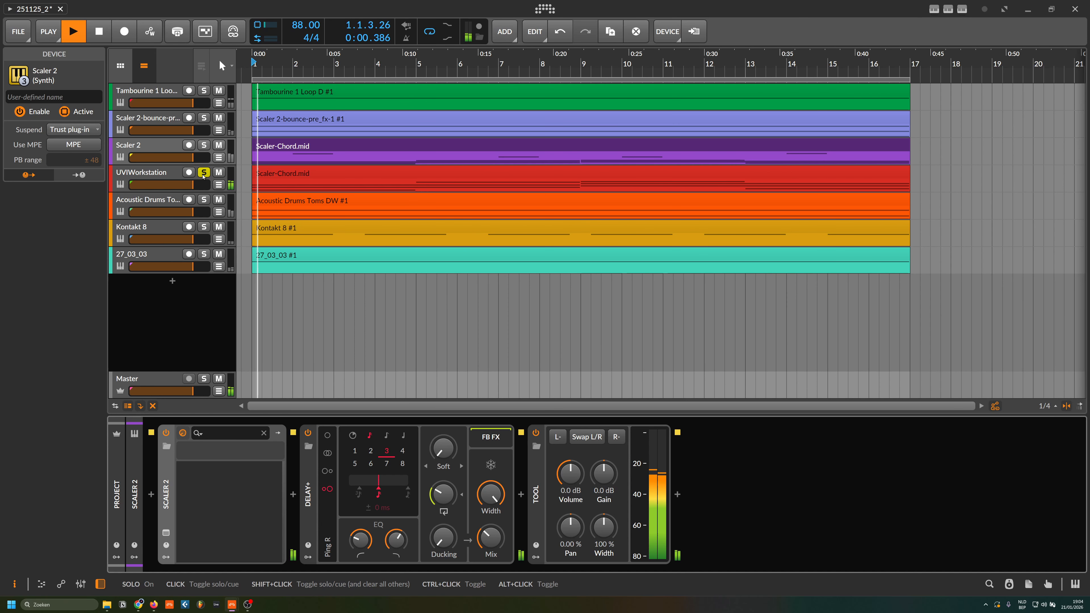
pyautogui.click(168, 174)
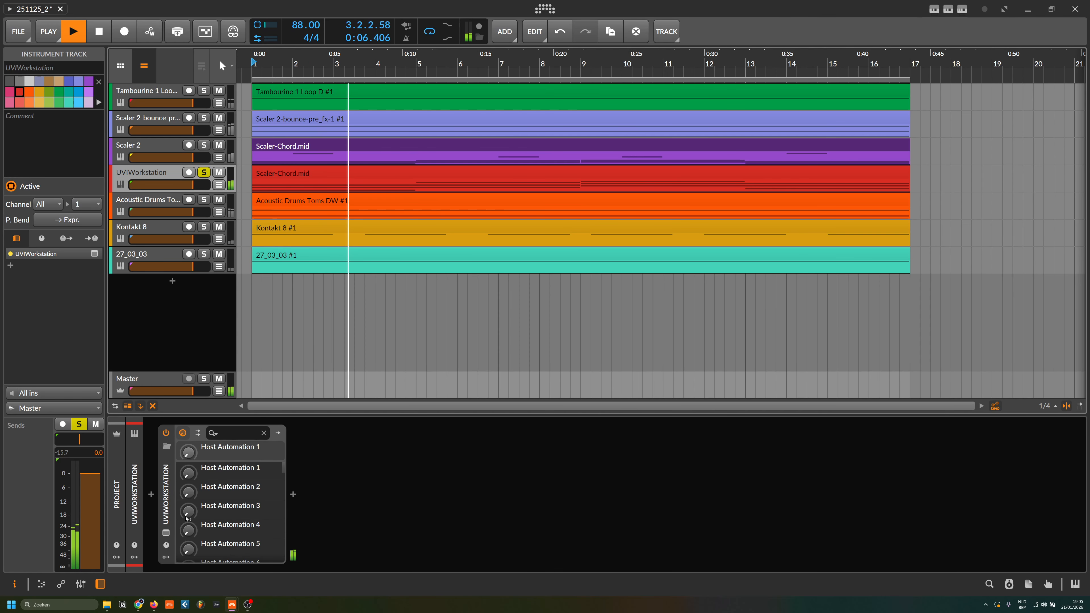
pyautogui.click(166, 533)
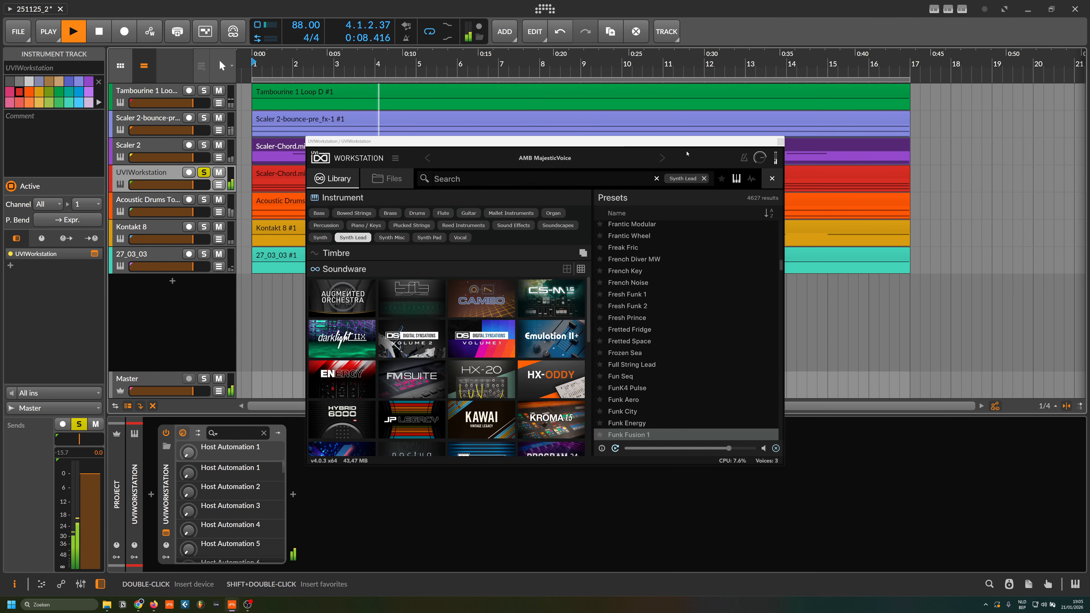
# Step: Examine the AMB MajesticVoice preset's main, layer A, FX and layer effects pages, and close the plug-in window
pyautogui.click(774, 179)
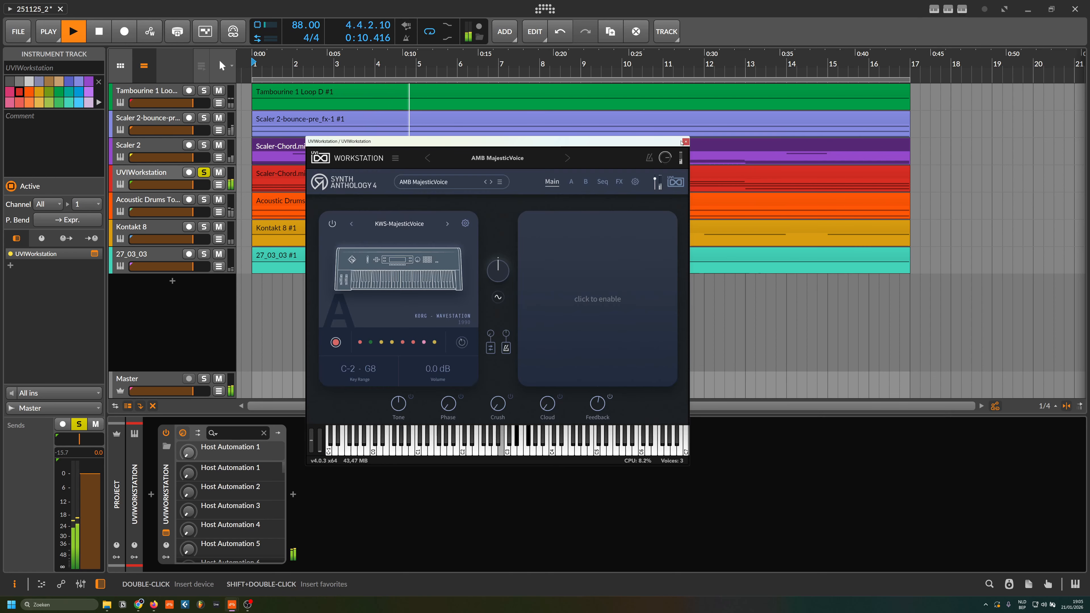
pyautogui.click(572, 182)
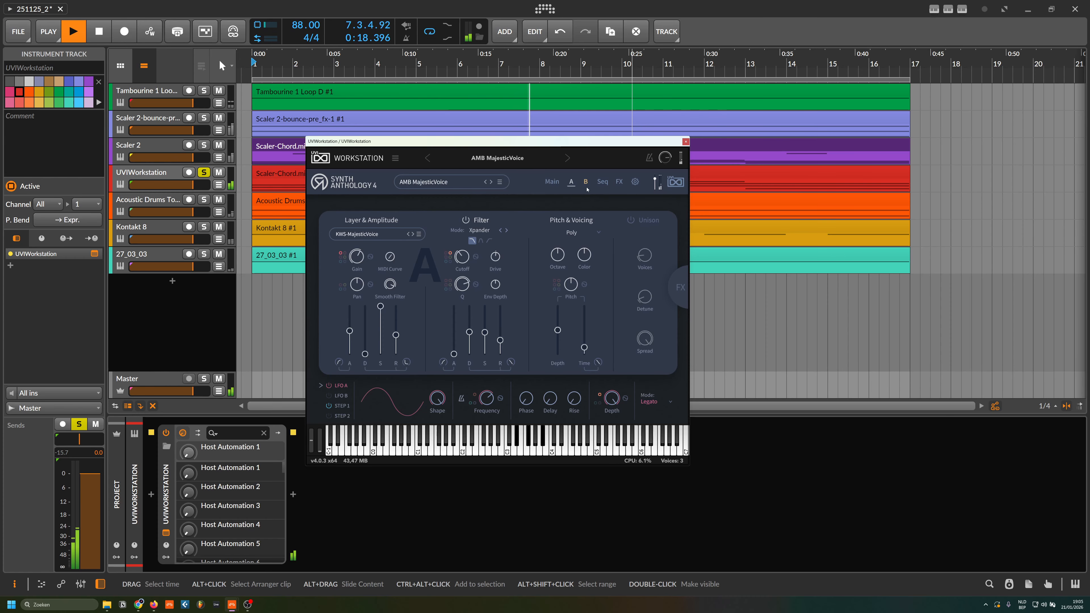
pyautogui.click(618, 182)
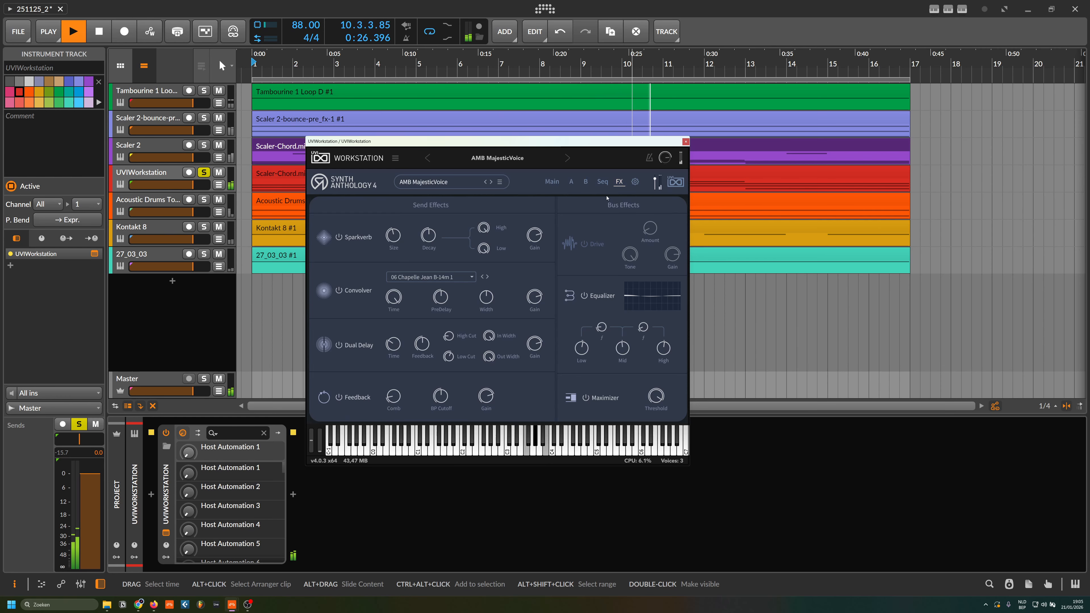
pyautogui.click(571, 182)
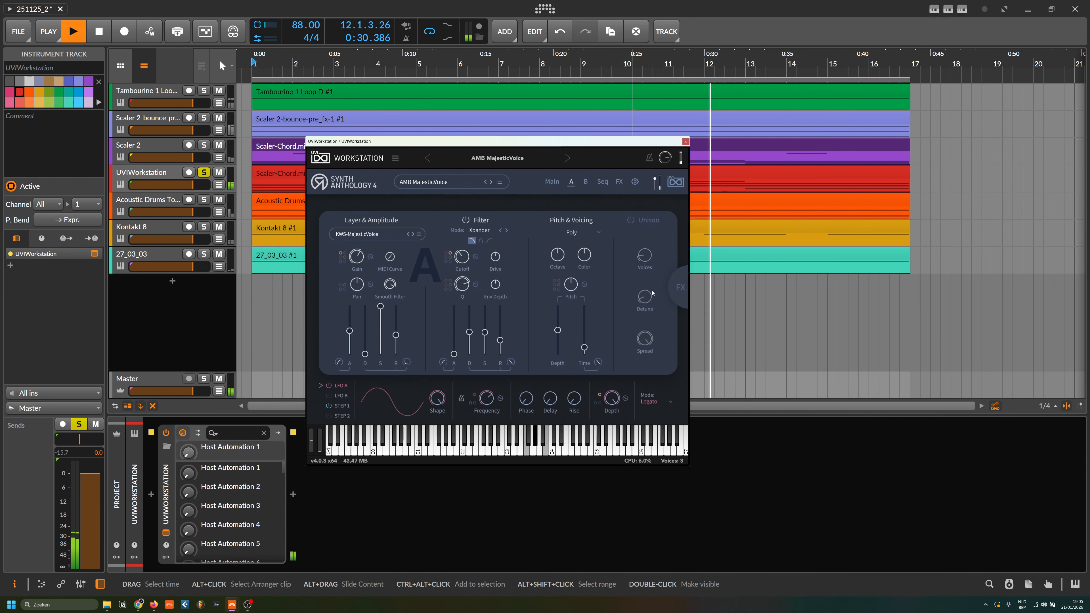
pyautogui.click(679, 288)
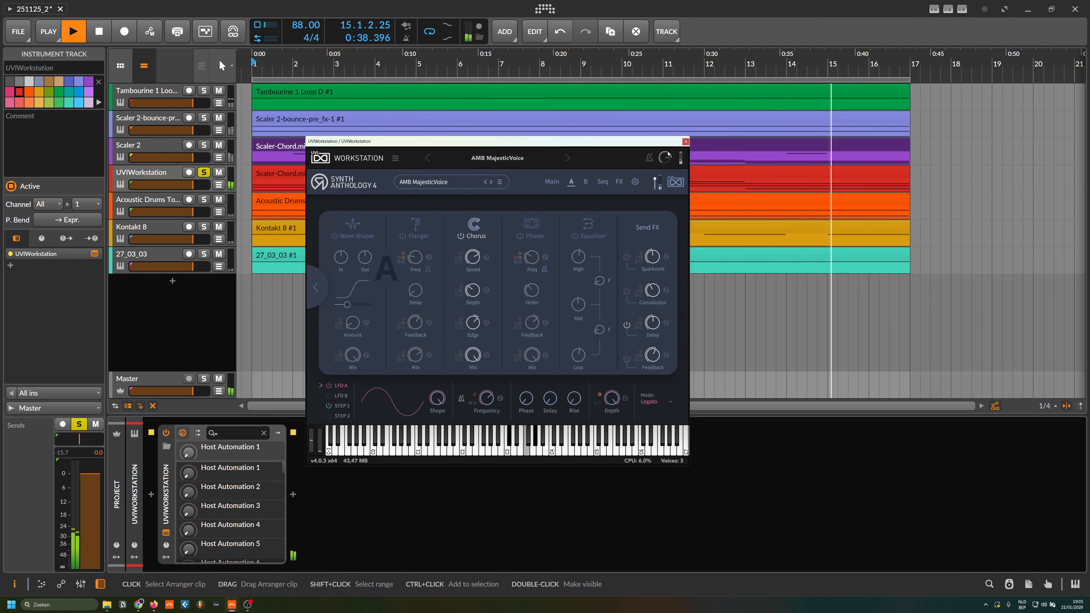
pyautogui.click(686, 142)
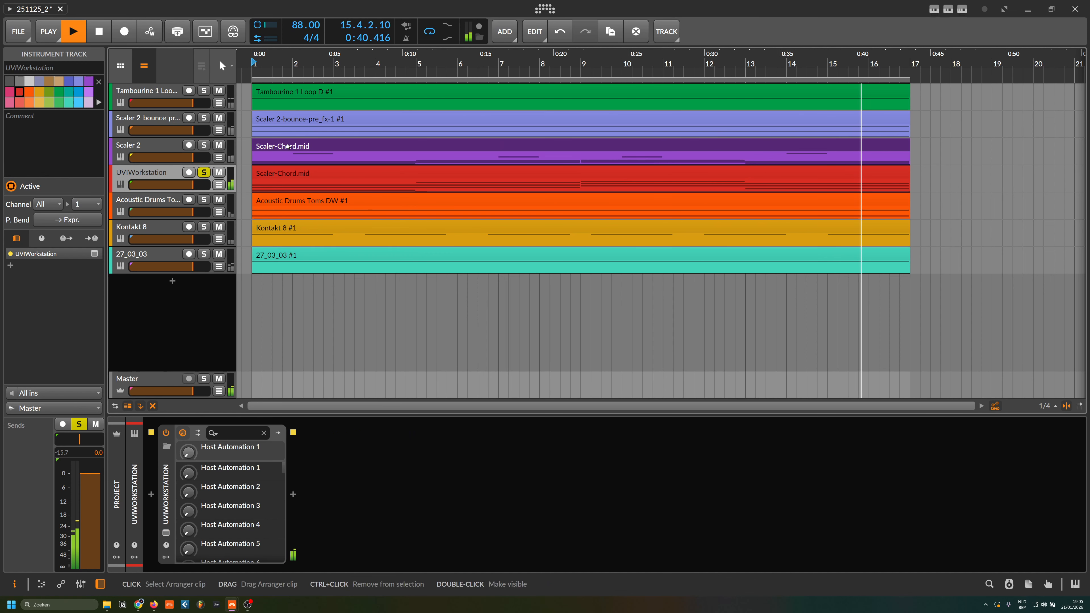
# Step: Solo the Scaler 2-bounce-pre_fx-1, Scaler 2 and Tambourine 1 Loop D tracks together with UVIWorkstation
pyautogui.click(205, 117)
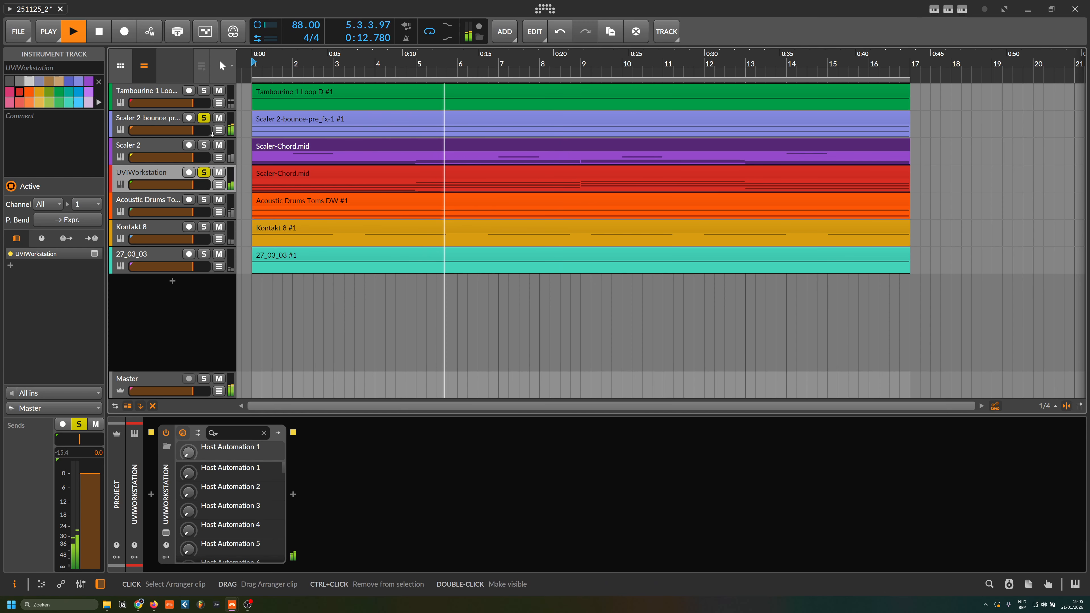
pyautogui.click(204, 145)
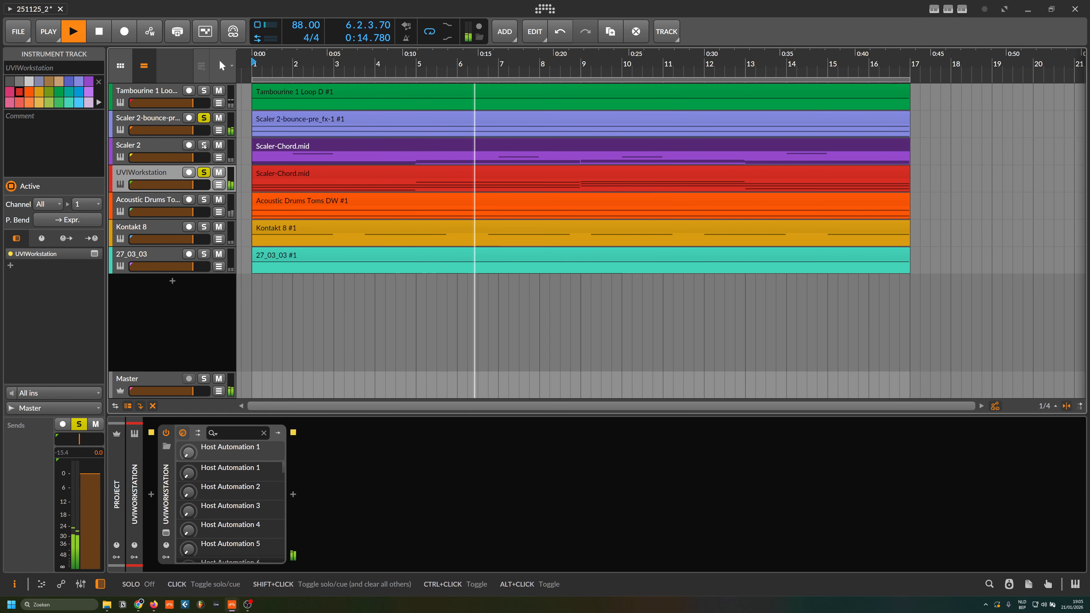
pyautogui.click(203, 90)
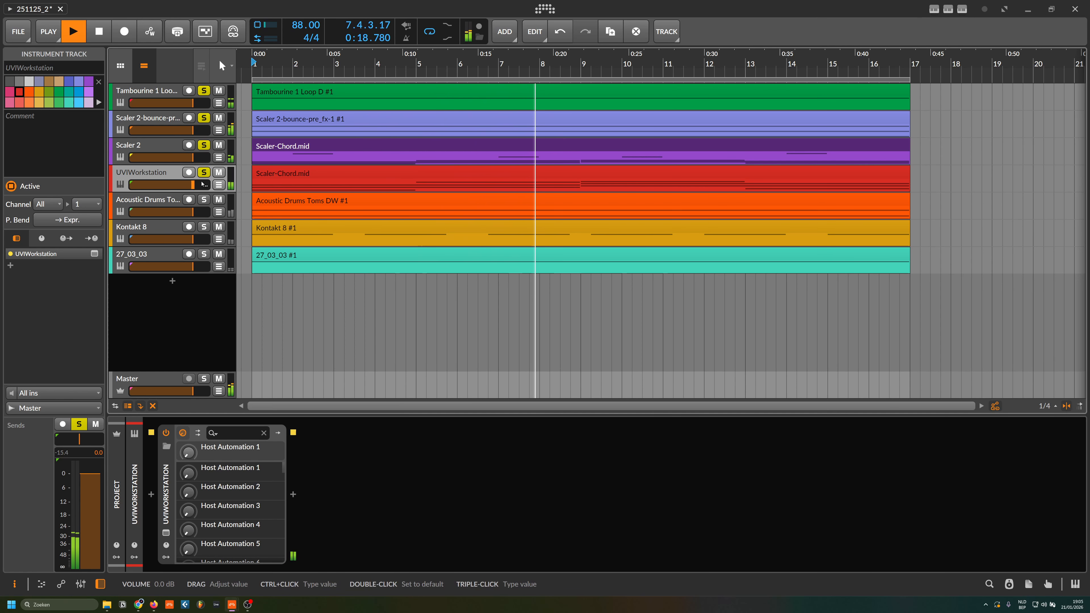
# Step: Solo only the Acoustic Drums Toms DW track and show its device chain
pyautogui.keyDown('shift'); pyautogui.click(205, 201); pyautogui.keyUp('shift')
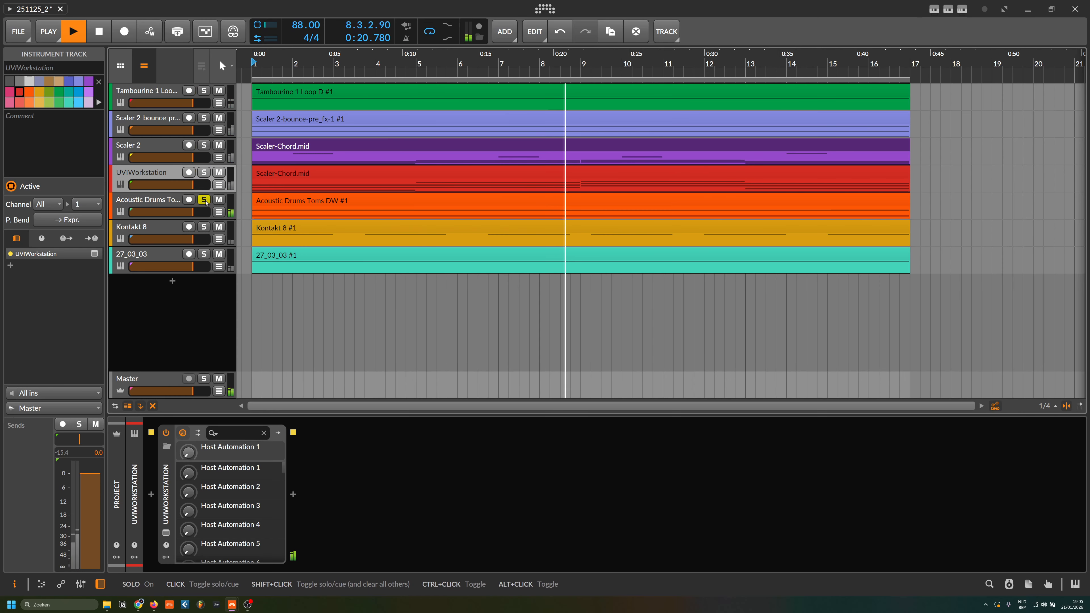
pyautogui.click(168, 208)
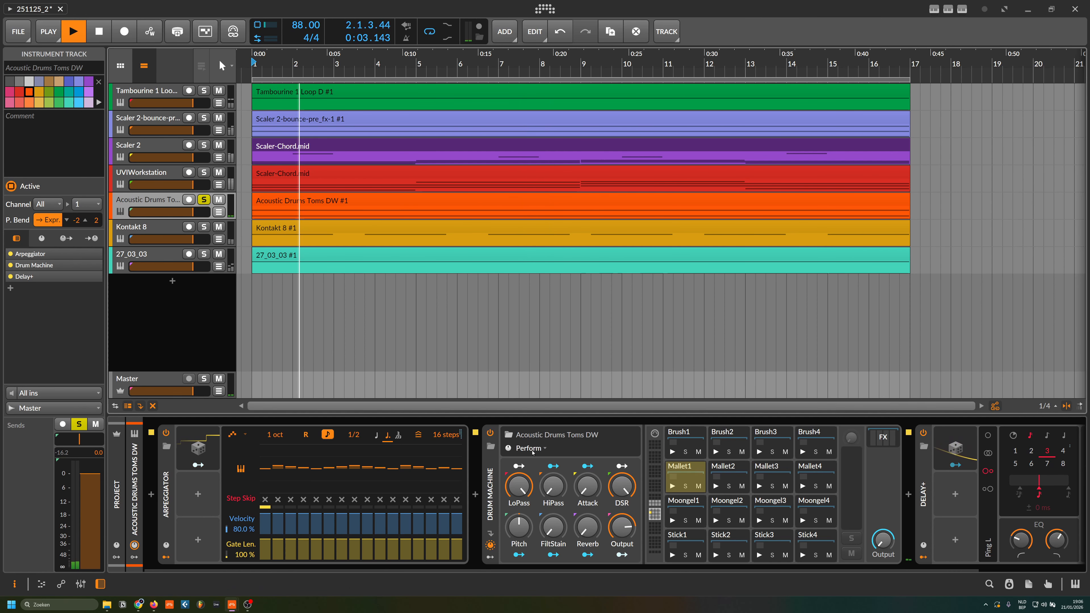
# Step: Review the notes in the Acoustic Drums Toms DW clip, and return to its device chain with the Drum Machine's pads shown
pyautogui.doubleClick(490, 494)
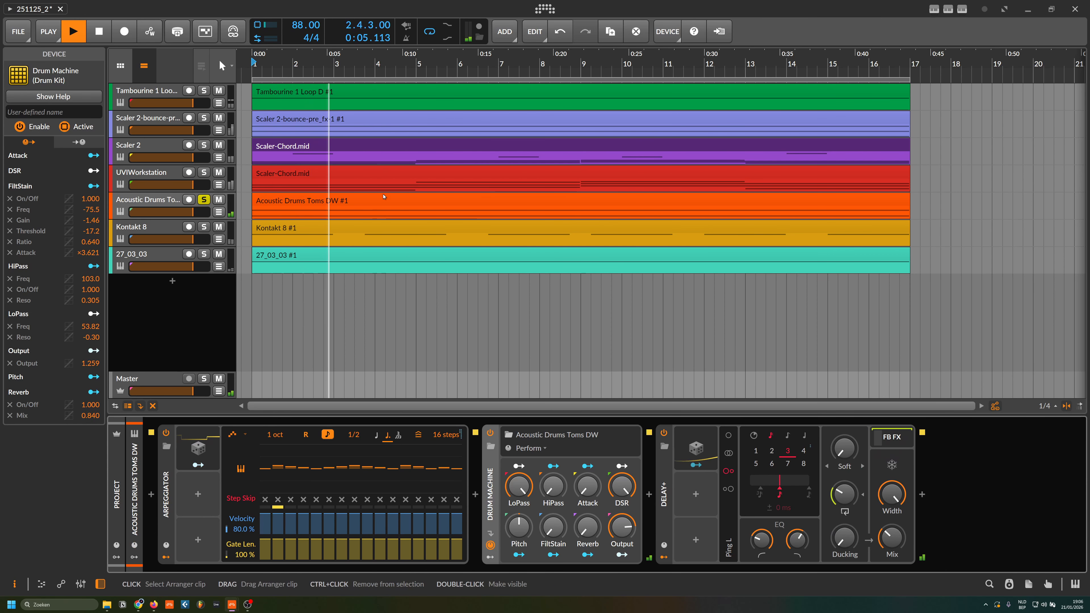
pyautogui.doubleClick(384, 197)
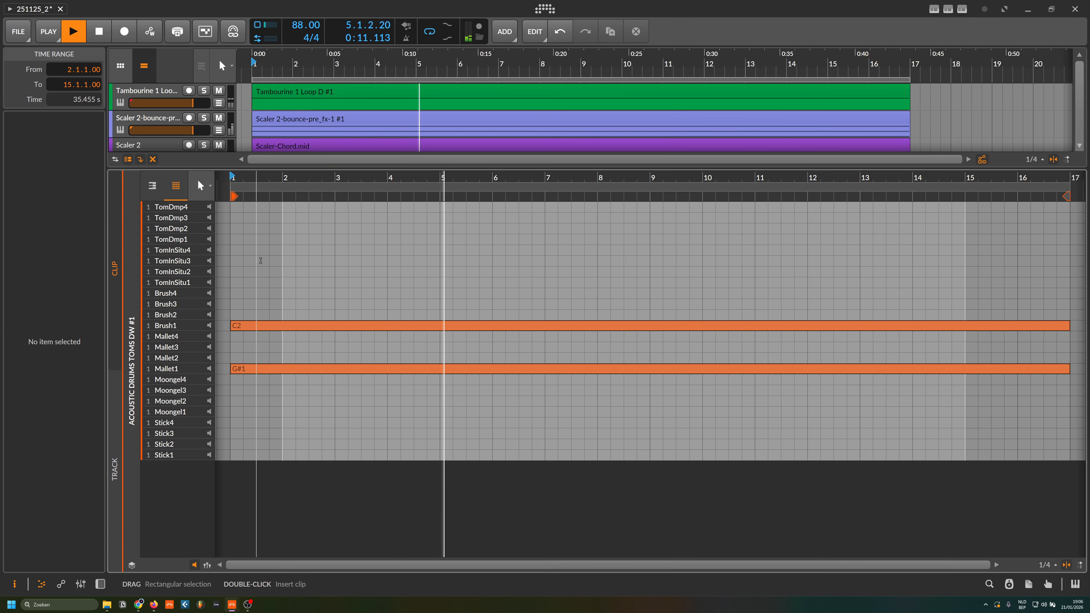
pyautogui.press('d')
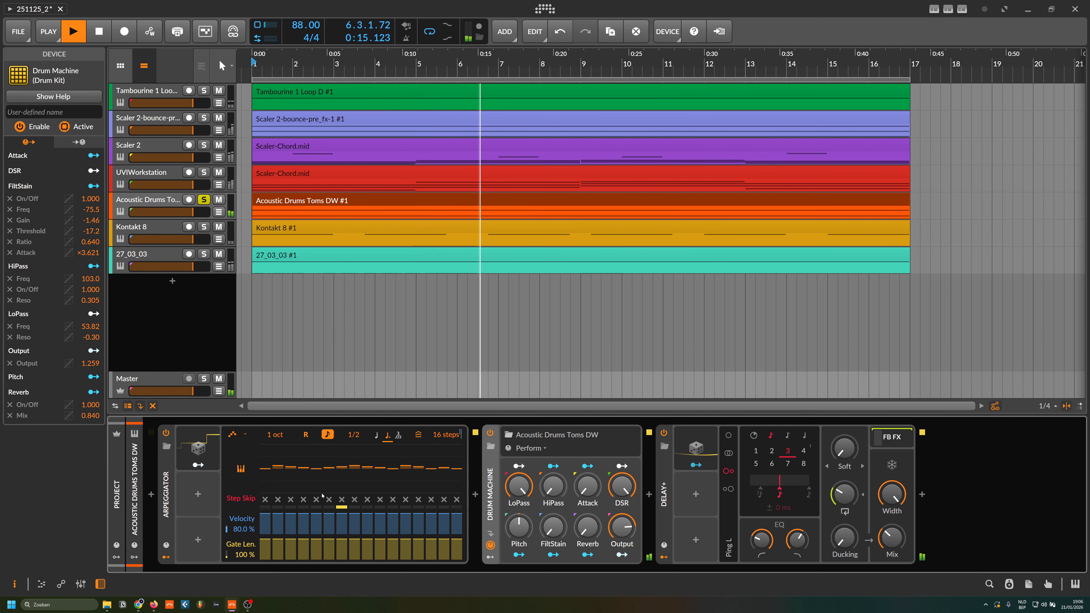
pyautogui.click(490, 544)
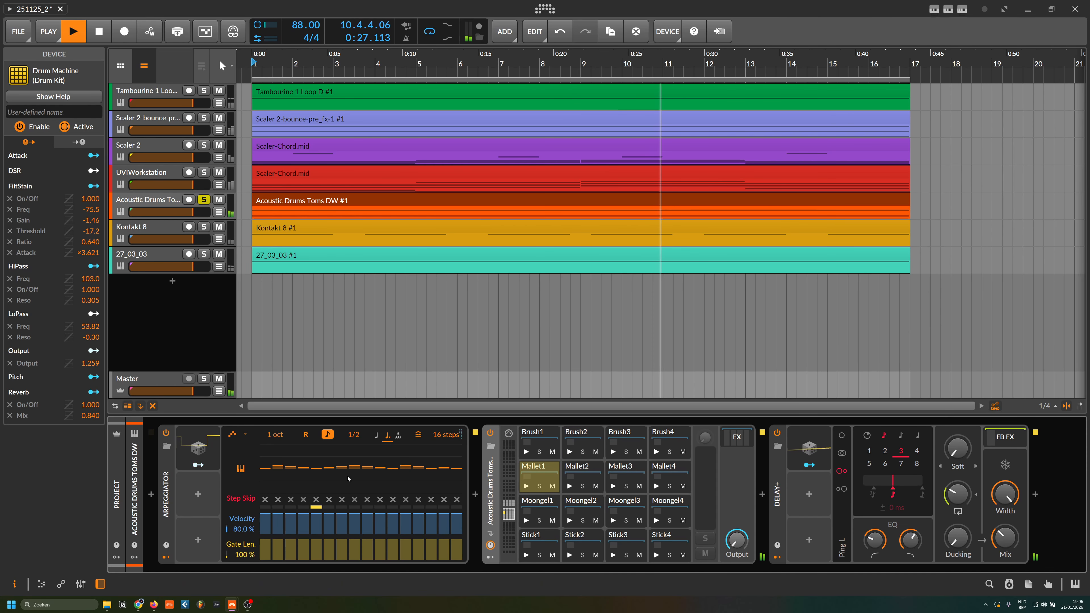
# Step: Examine the Arpeggiator's Random modulator settings, and collapse the Arpeggiator's main section and the Drum Machine
pyautogui.click(204, 451)
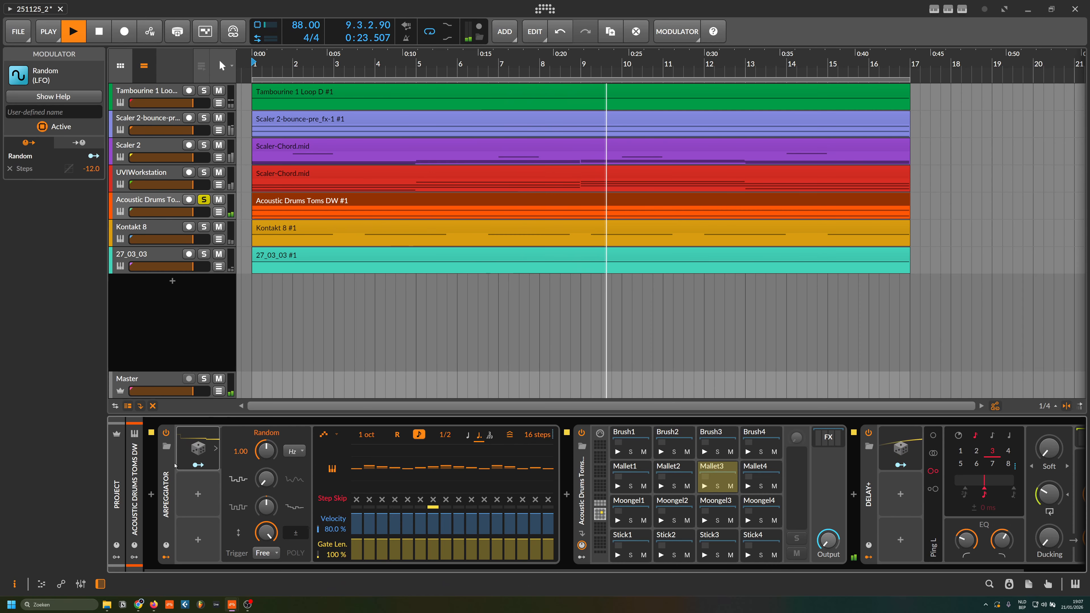
pyautogui.doubleClick(166, 489)
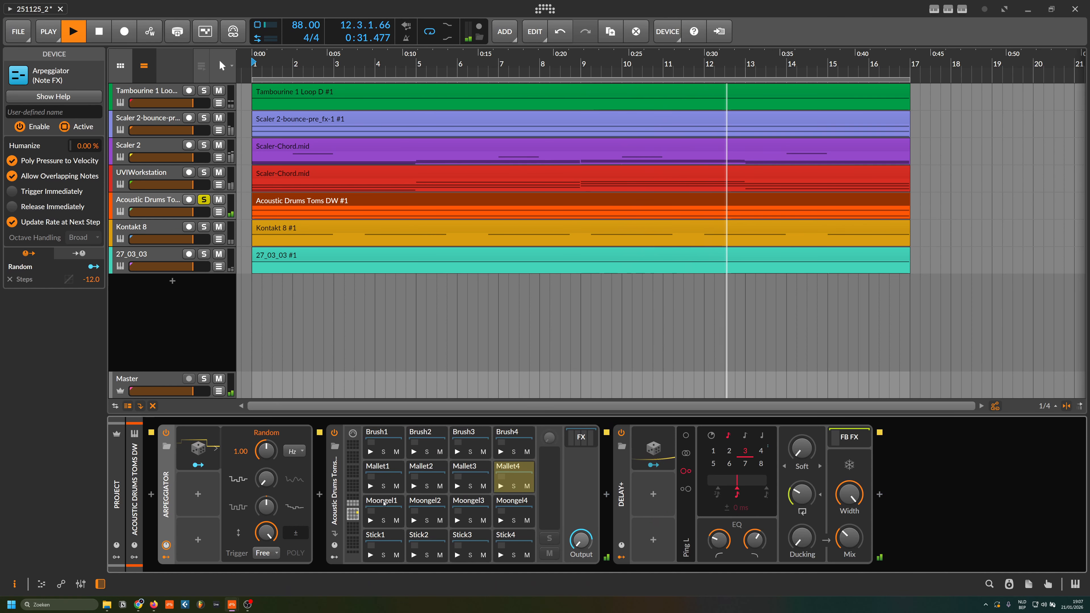
pyautogui.click(337, 506)
pyautogui.doubleClick(337, 506)
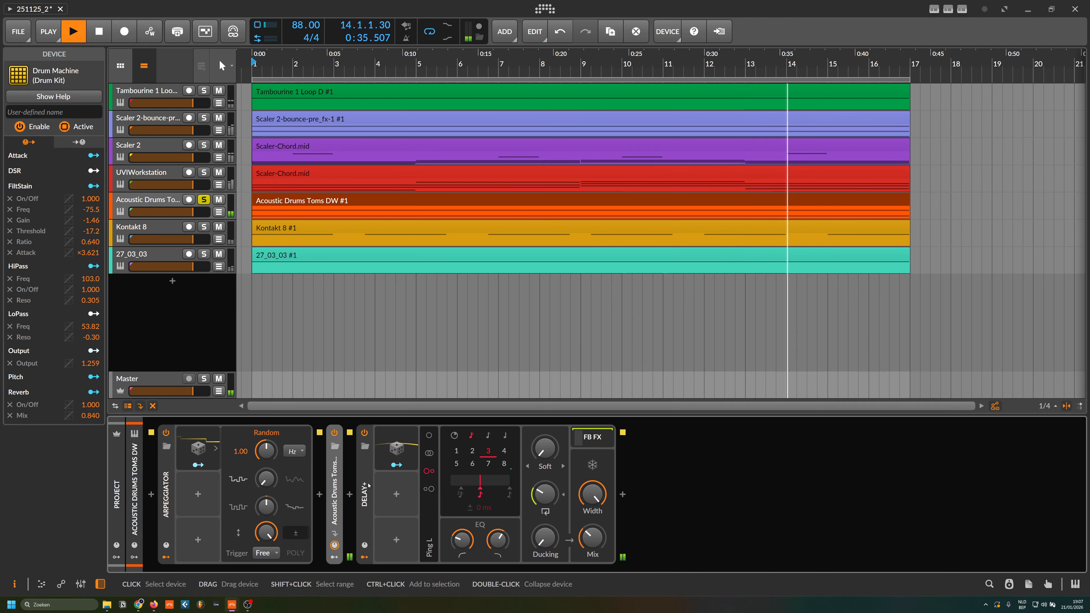
# Step: Examine the Delay+ Random modulator and the Steps modulator on the Pitch Shifter in the delay's feedback effects chain
pyautogui.click(393, 458)
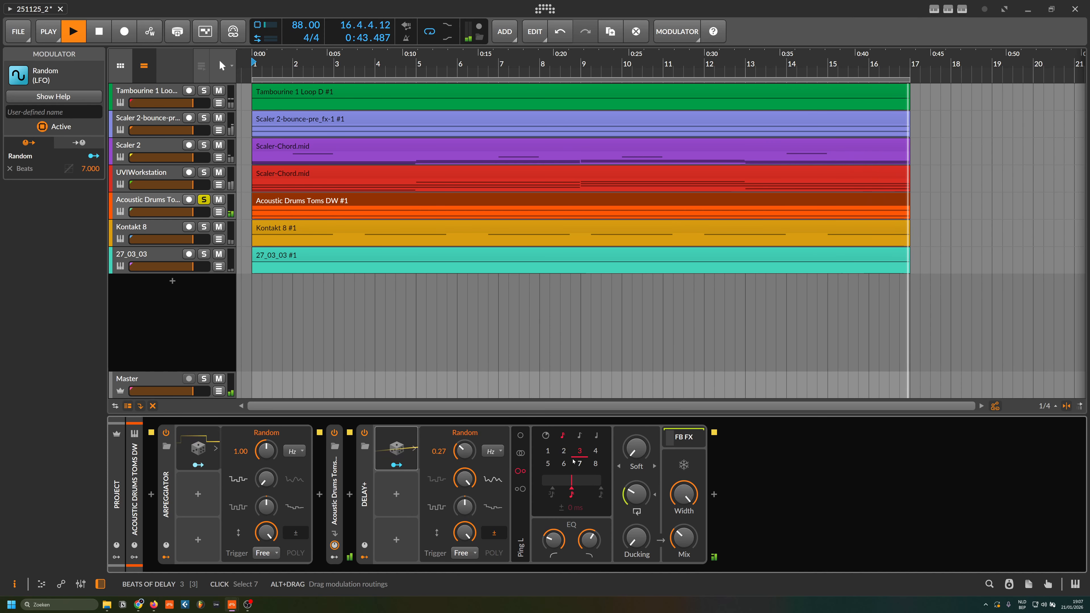
pyautogui.click(414, 448)
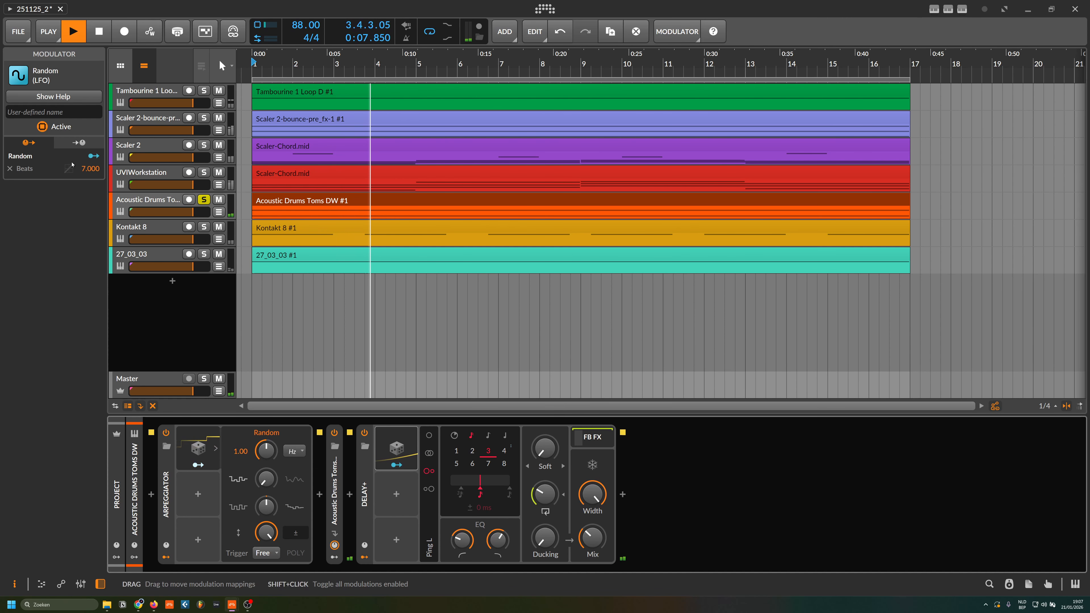
pyautogui.click(406, 451)
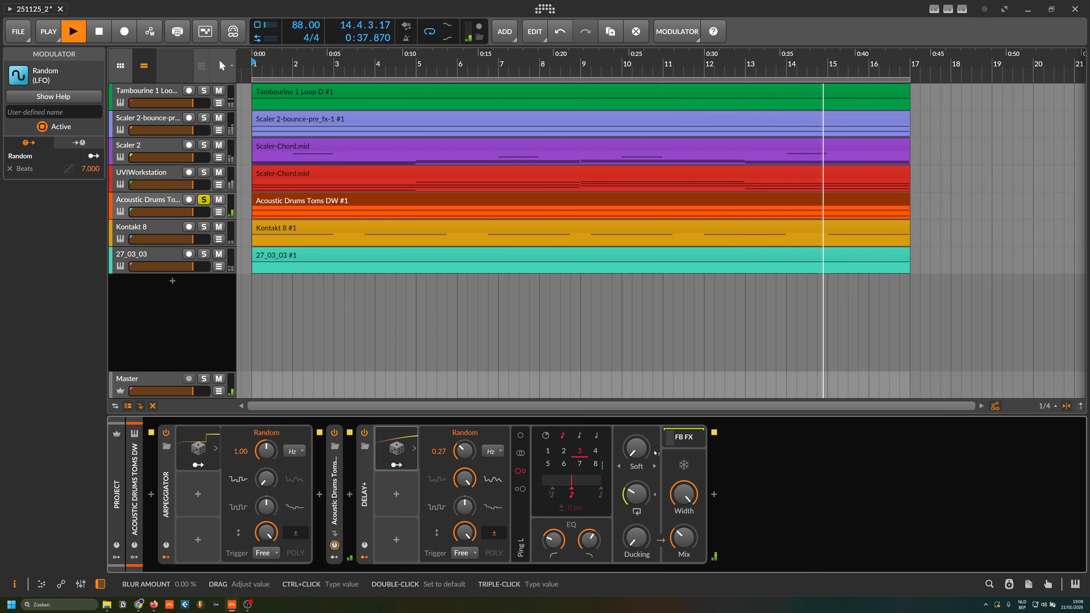
pyautogui.click(682, 437)
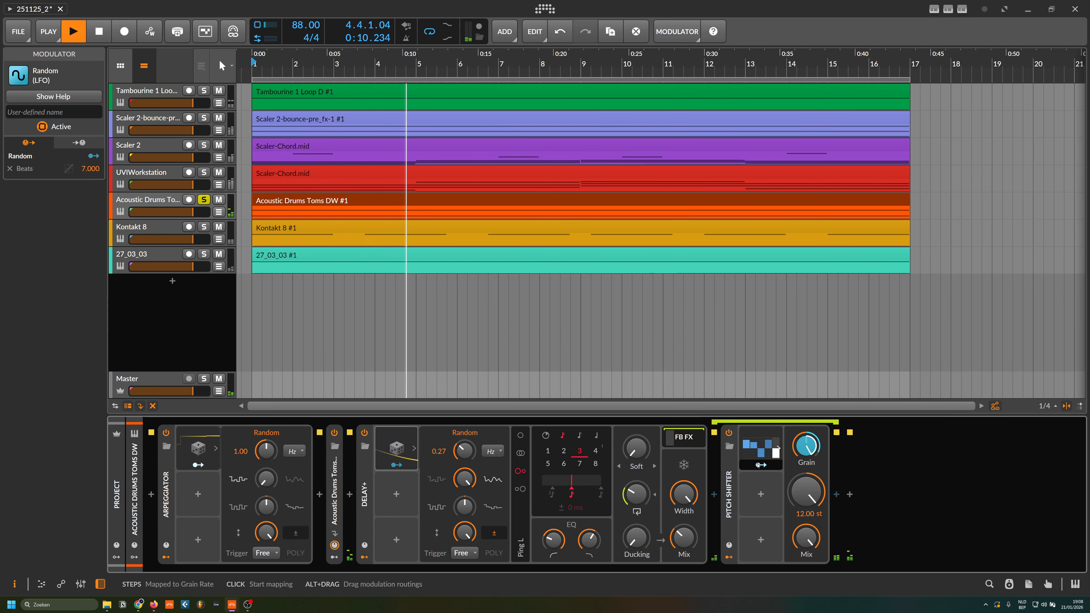
pyautogui.click(759, 453)
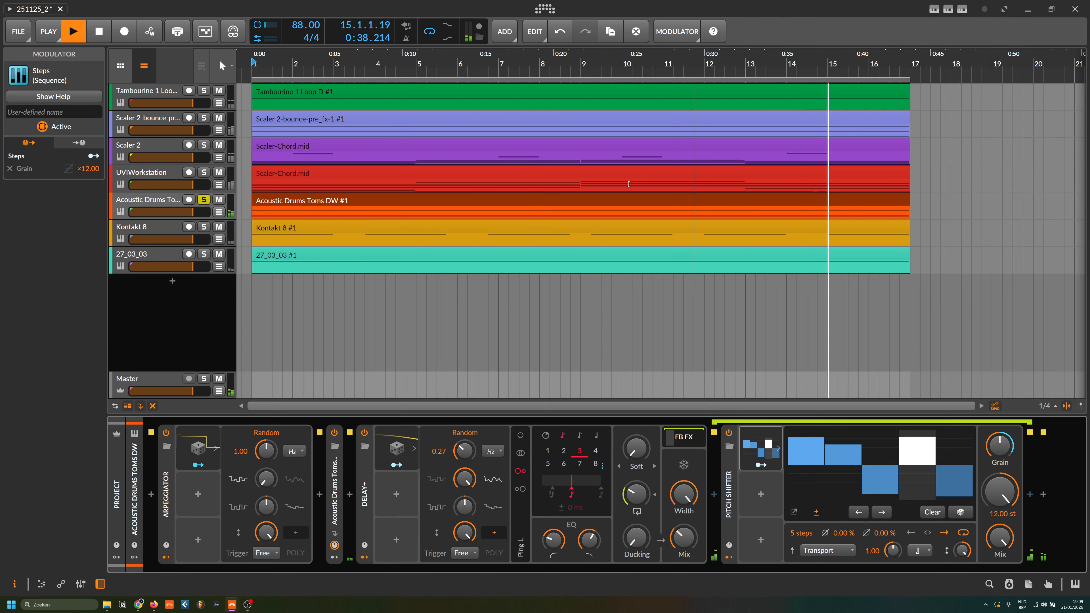
# Step: Solo the UVIWorkstation, Scaler 2, Scaler 2-bounce-pre_fx-1 and Tambourine 1 Loop D tracks together with Acoustic Drums Toms DW
pyautogui.click(204, 172)
pyautogui.click(203, 145)
pyautogui.click(205, 117)
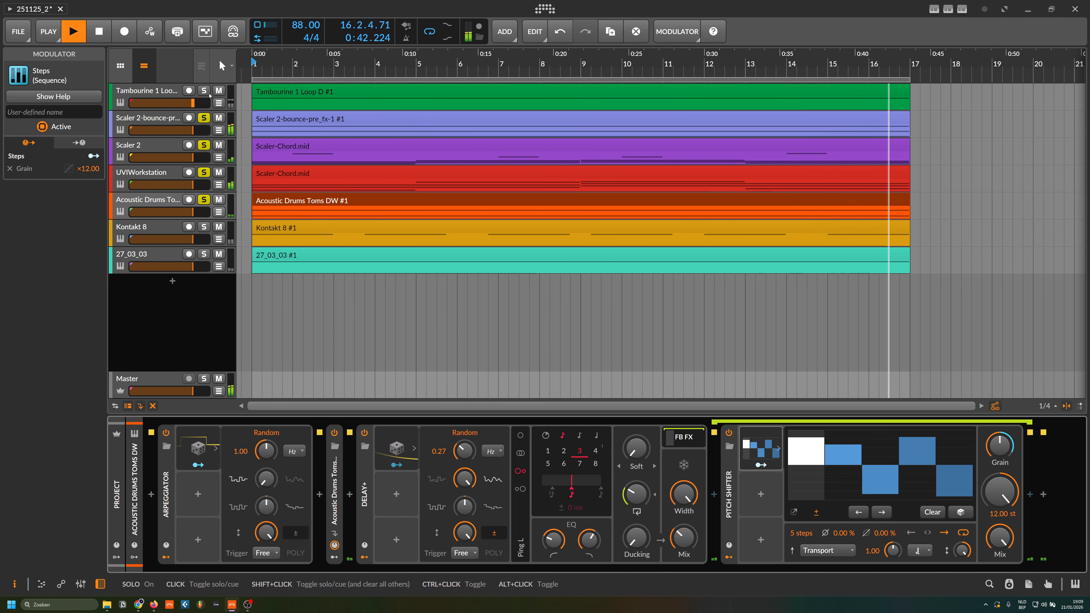
pyautogui.click(204, 90)
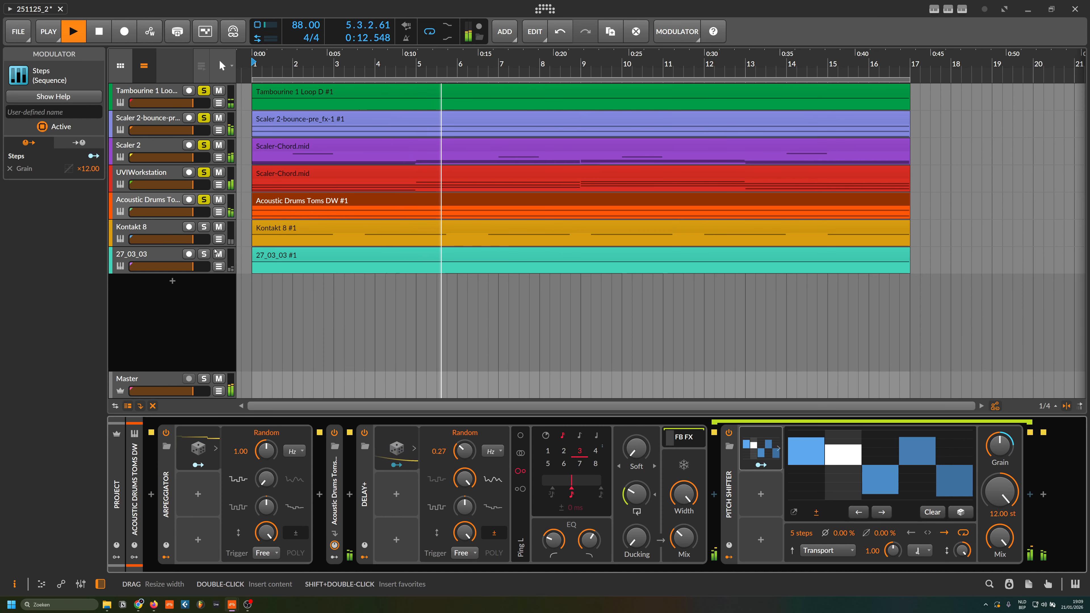
# Step: Solo only the Kontakt 8 track, stop playback, and show the track's device chain
pyautogui.click(204, 227)
pyautogui.press('space')
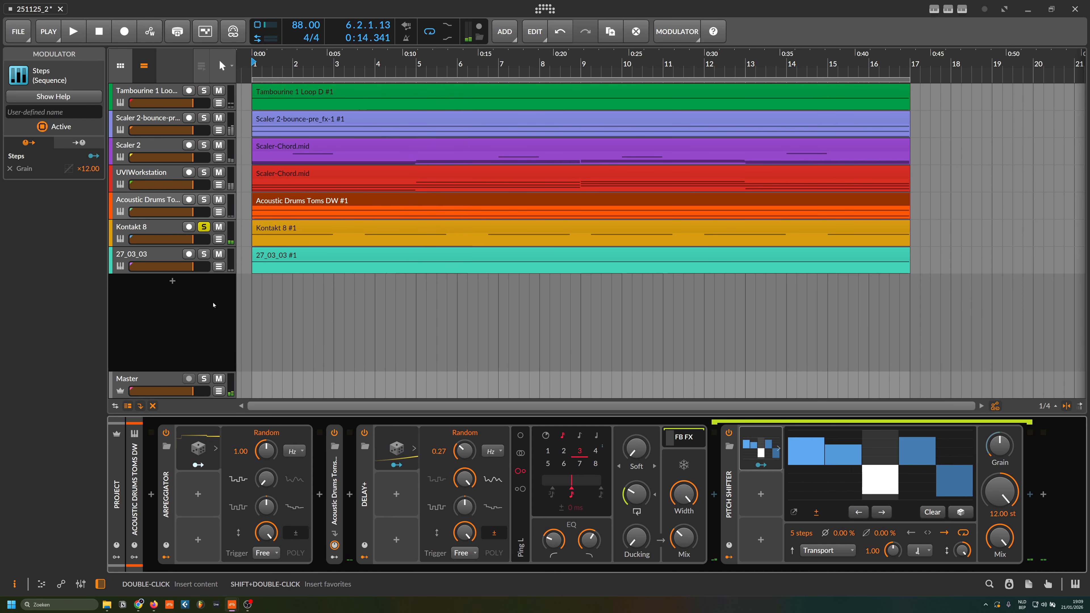
pyautogui.click(157, 222)
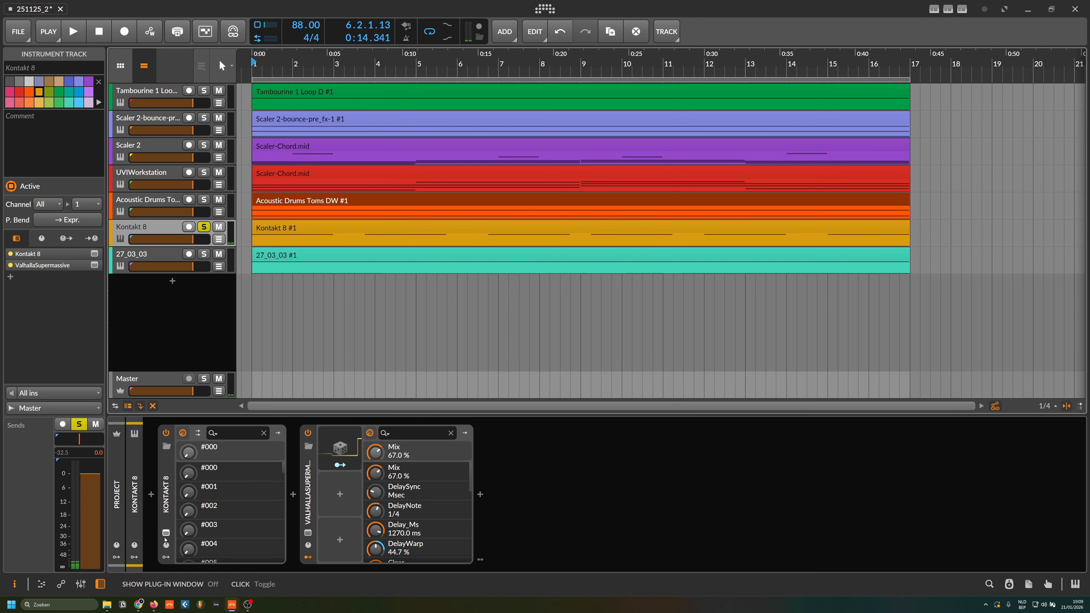
# Step: Open the Kontakt 8 plug-in window, leave its library browser to view the loaded Ocean Mist - All instrument, and close the window
pyautogui.click(166, 532)
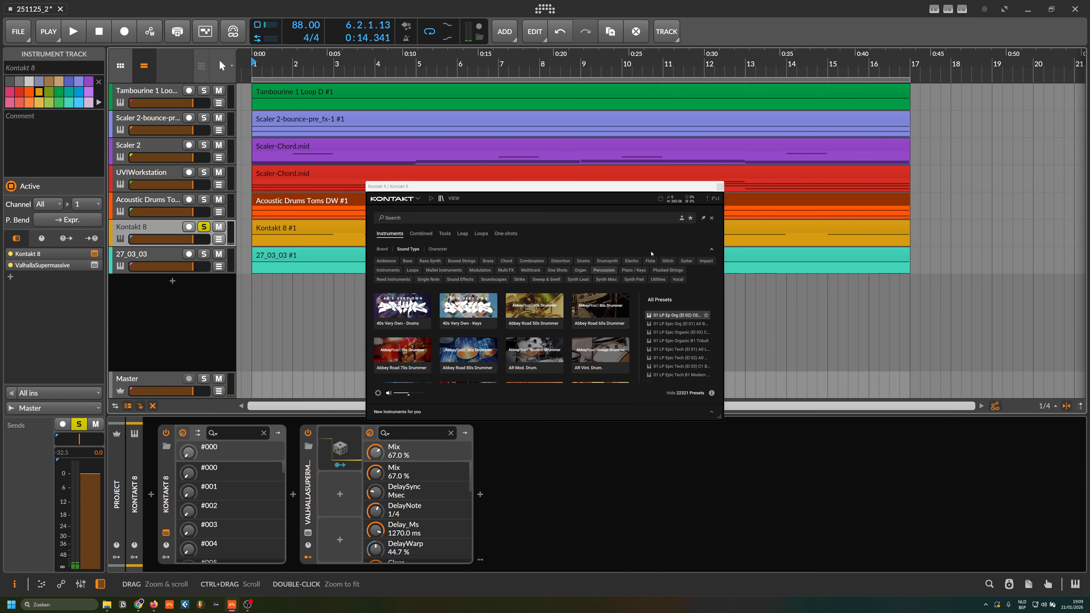
pyautogui.click(713, 217)
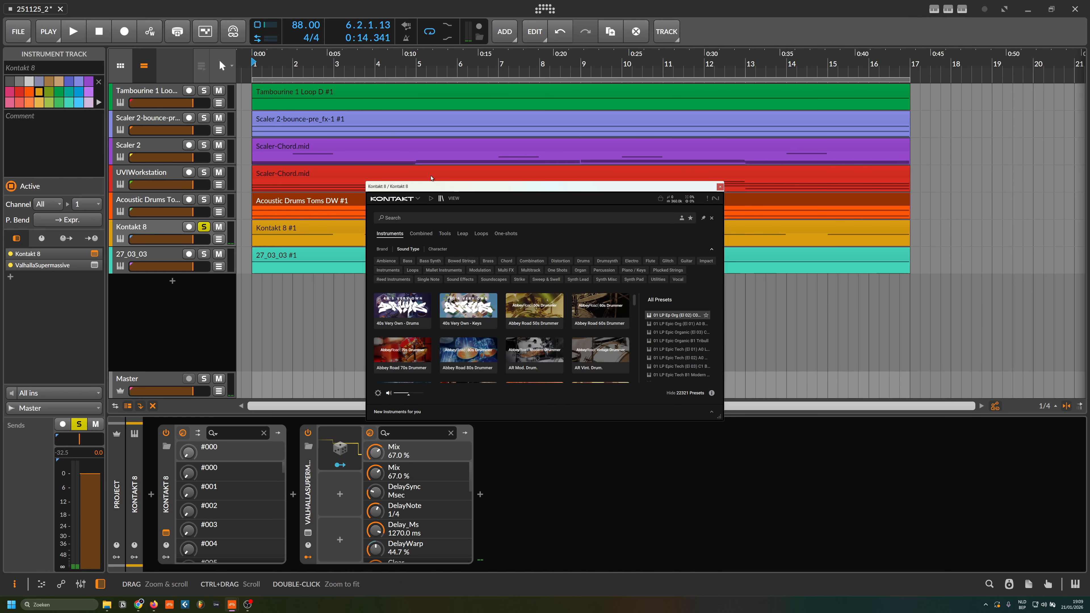
pyautogui.click(453, 198)
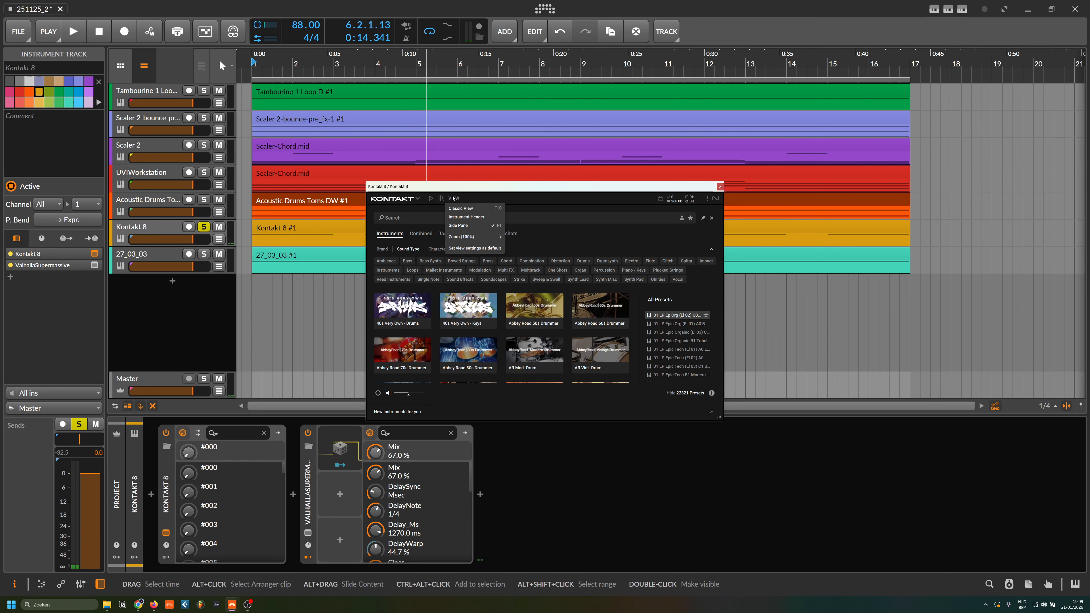
pyautogui.click(457, 198)
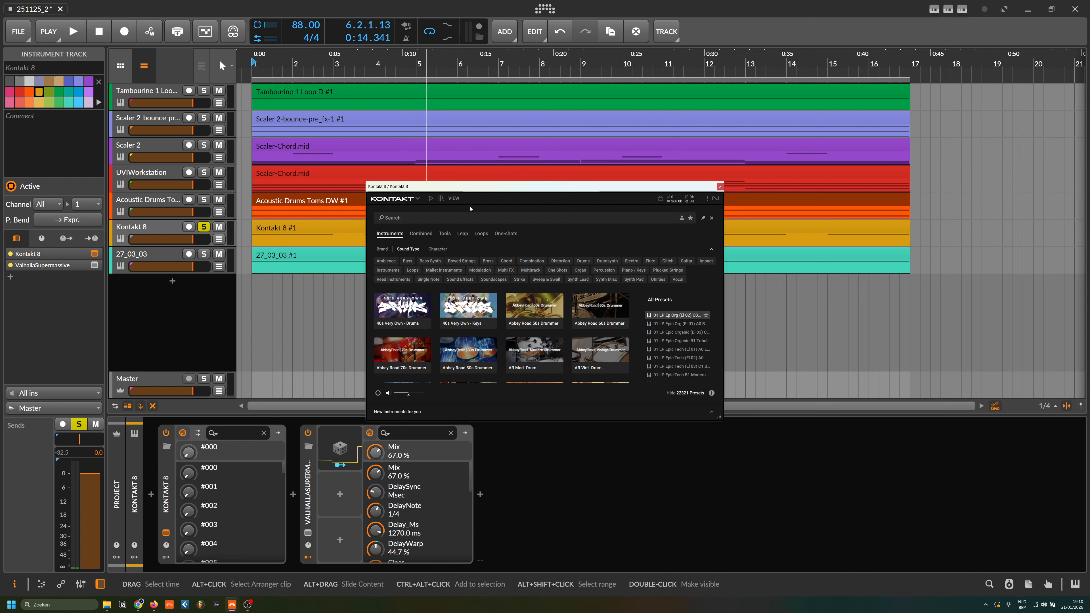
pyautogui.click(431, 199)
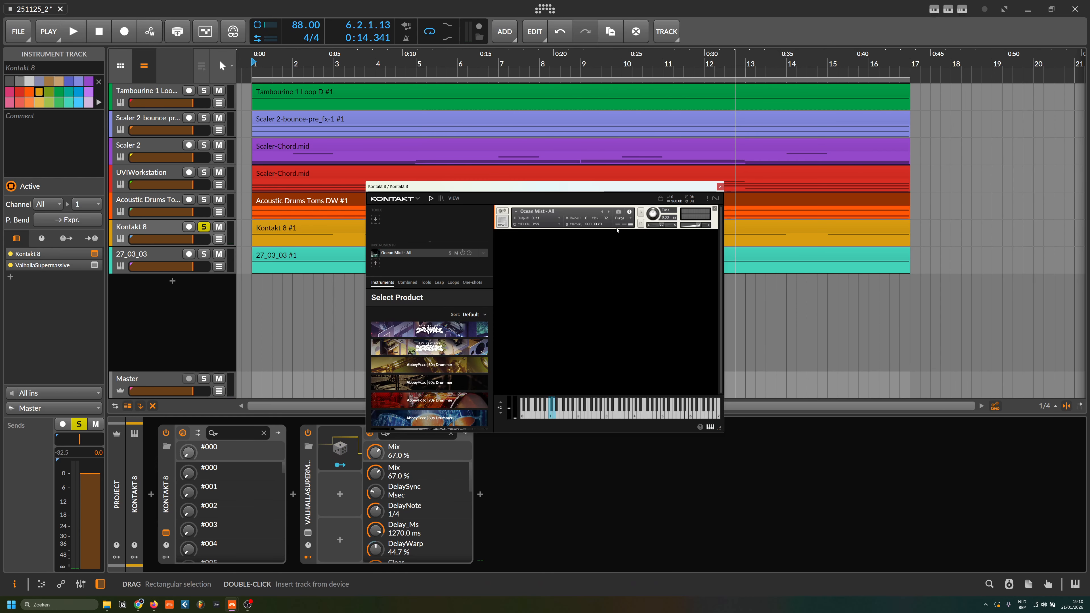
pyautogui.click(720, 187)
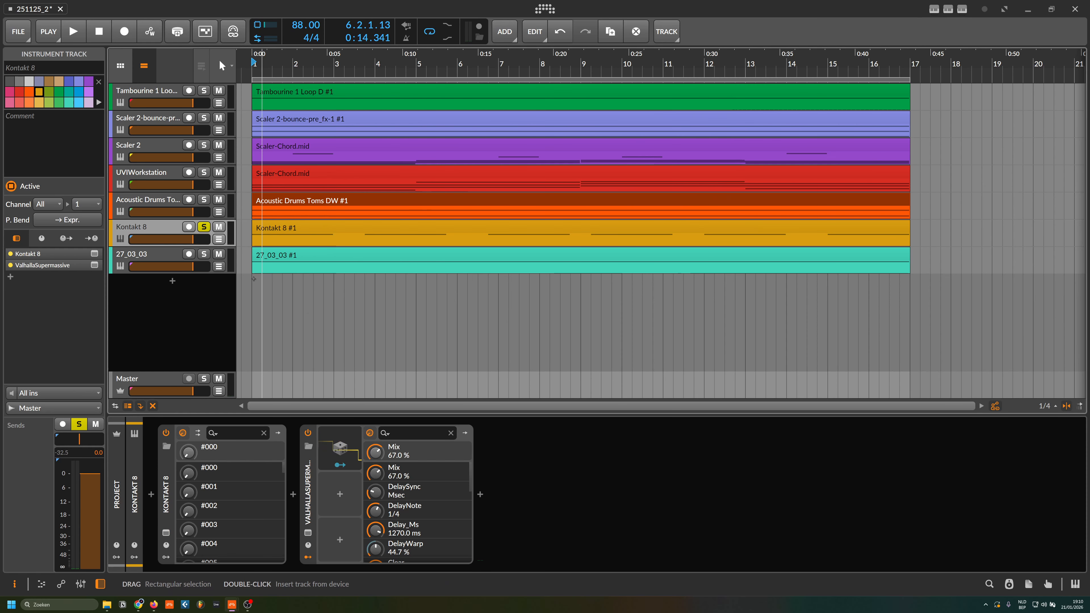
# Step: Play the Kontakt 8 track while examining the ValhallaSupermassive window and its Random modulator, and close the plug-in window
pyautogui.press('space')
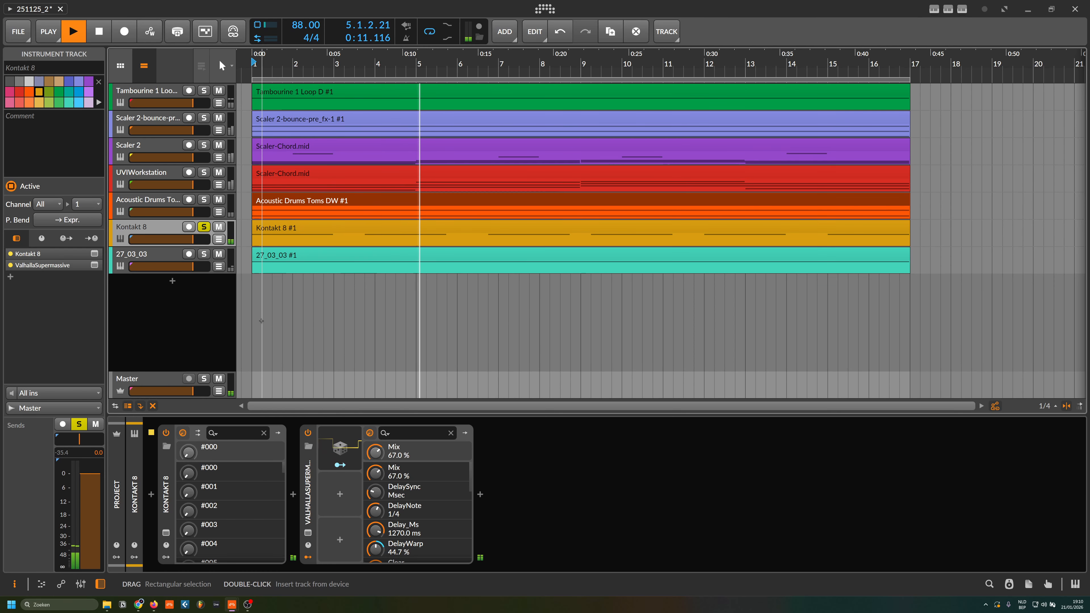
pyautogui.click(166, 533)
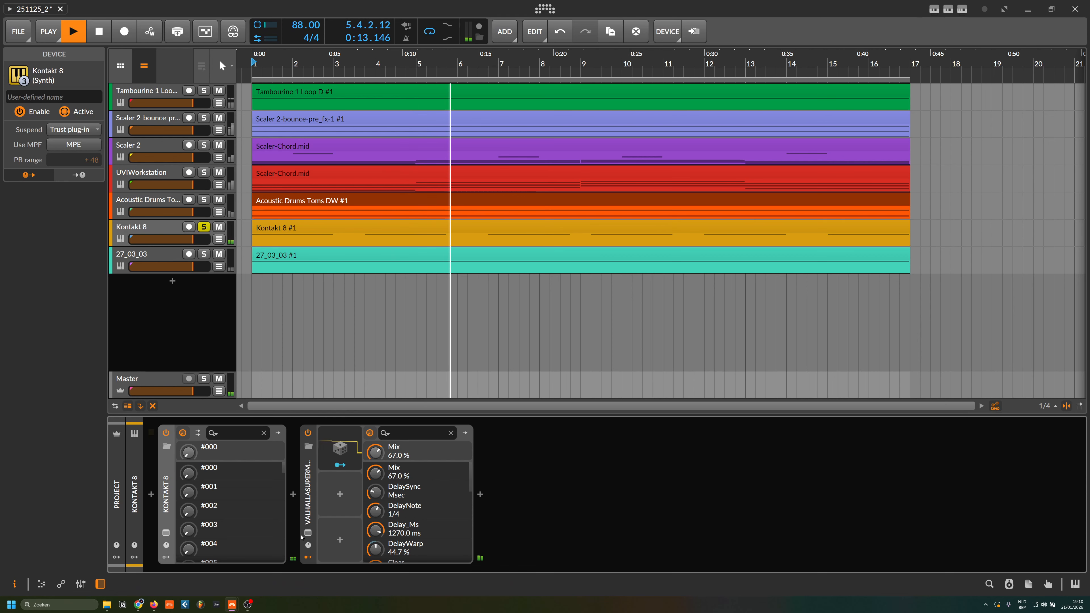
pyautogui.click(308, 533)
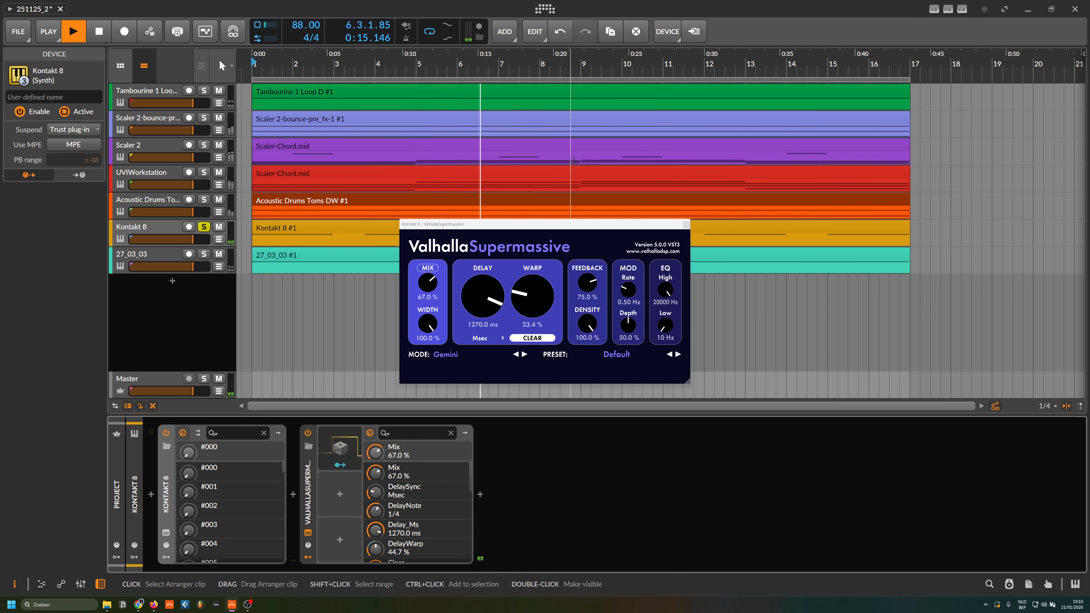
pyautogui.moveTo(577, 227); pyautogui.dragTo(632, 226)
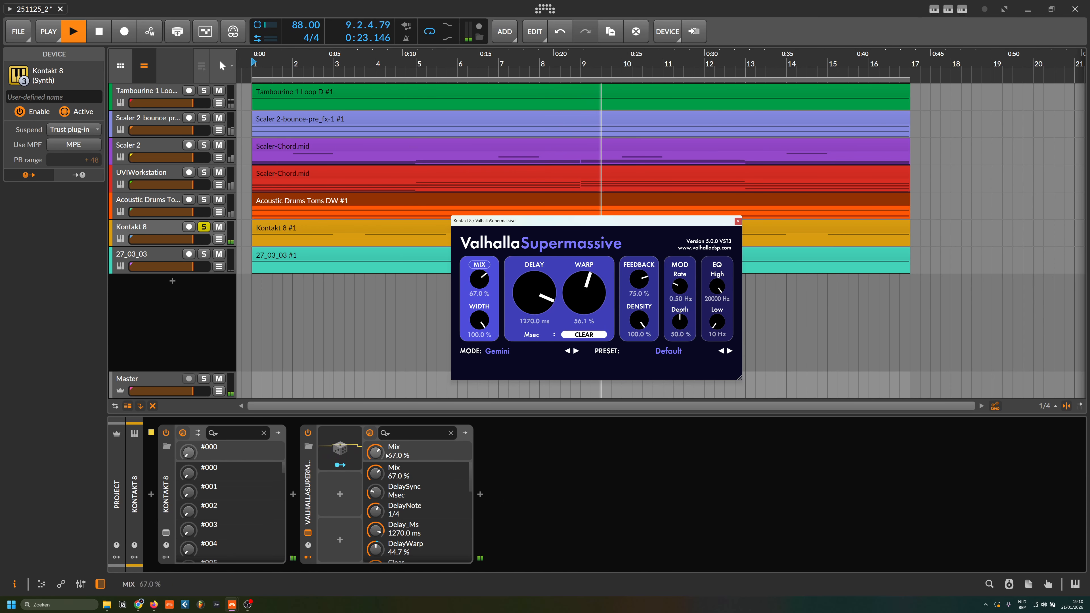
pyautogui.click(355, 449)
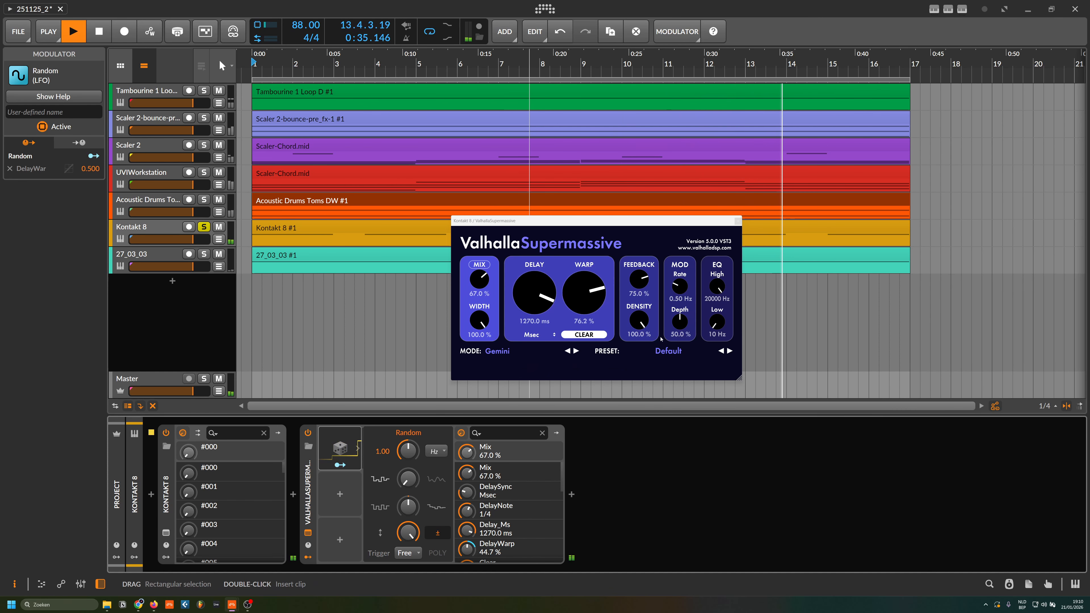
pyautogui.click(738, 221)
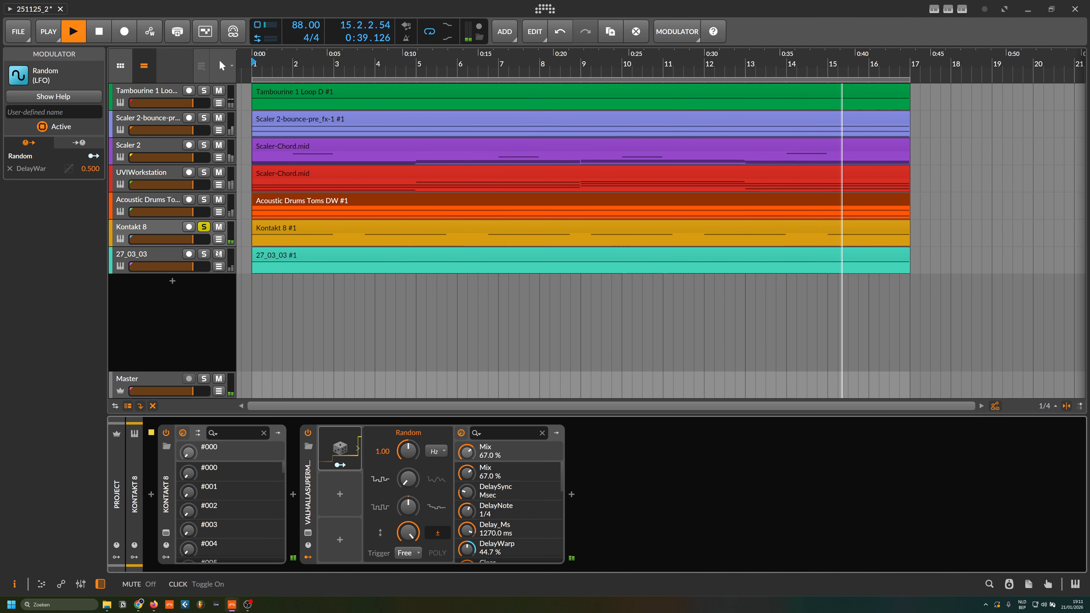
# Step: Unsolo Kontakt 8, listen to all tracks with 27_03_03 muted, and stop playback with 27_03_03 unmuted
pyautogui.click(204, 227)
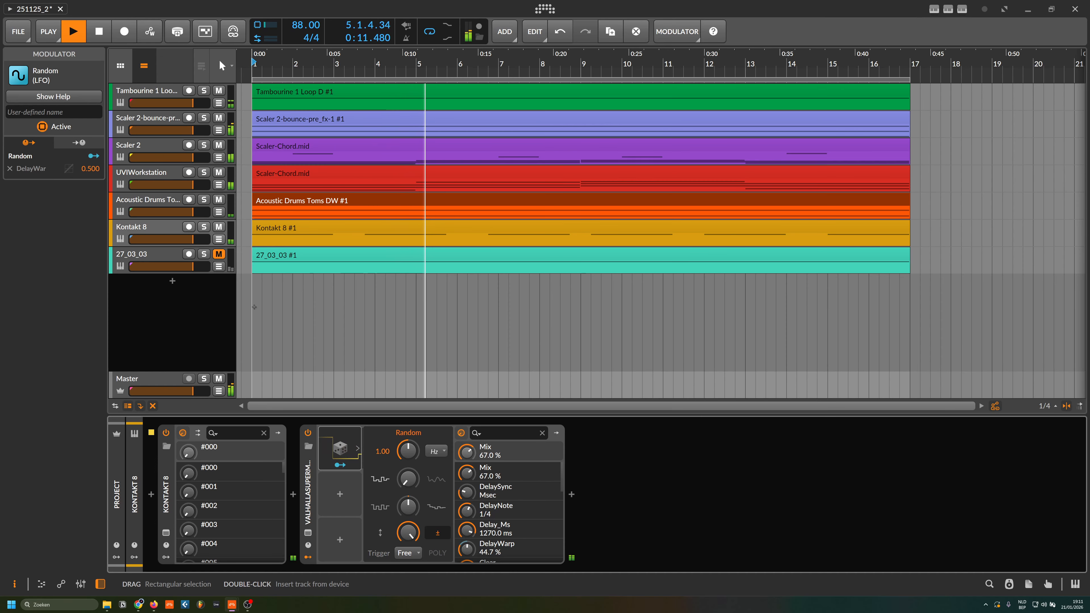
pyautogui.click(212, 337)
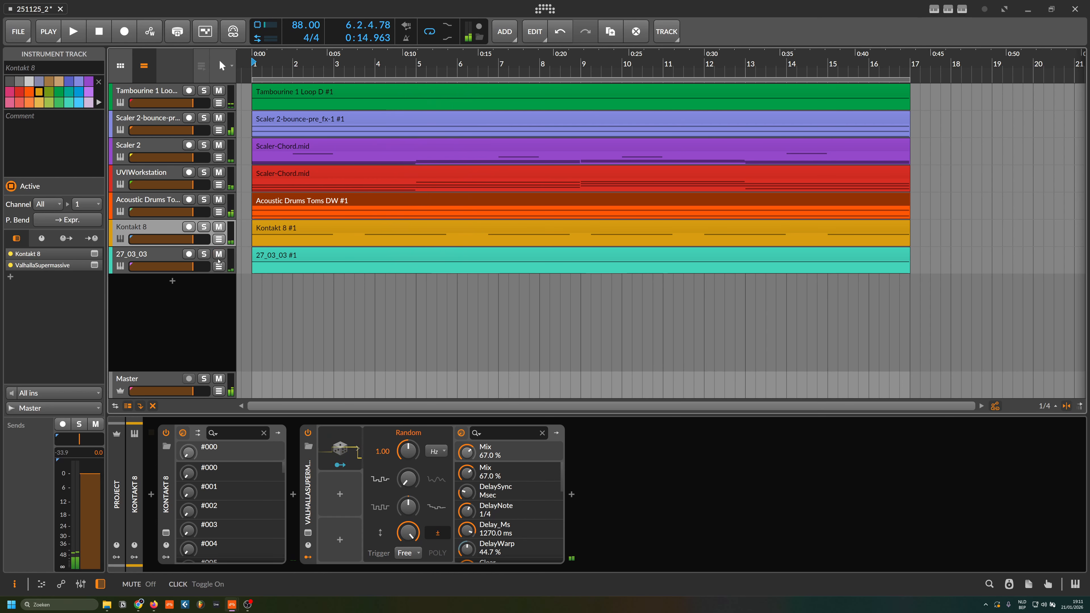
# Step: Solo only the 27_03_03 track, show its device chain, and play it
pyautogui.click(204, 255)
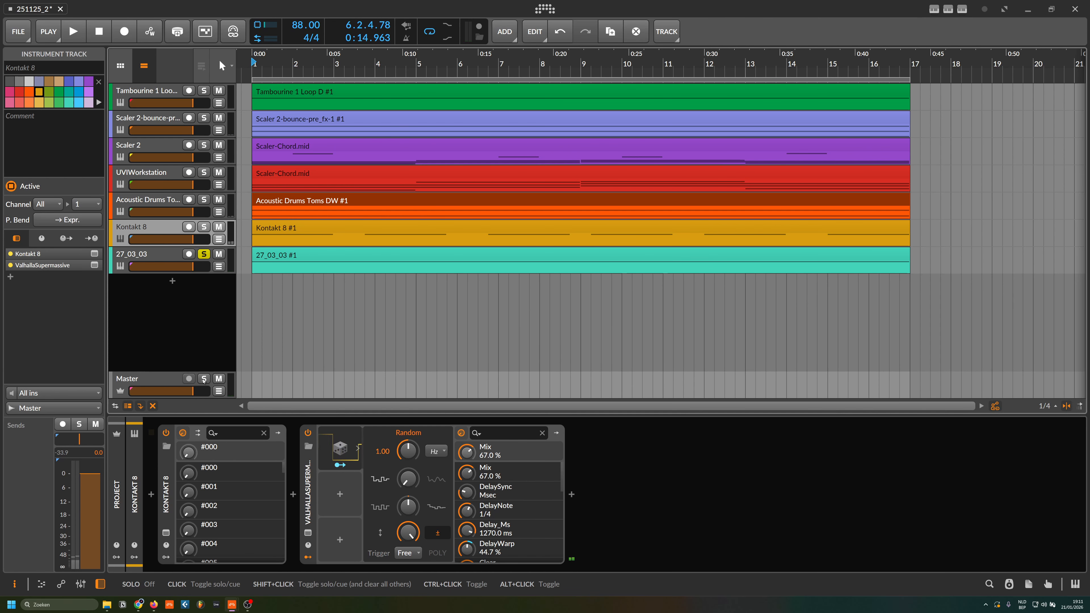
pyautogui.click(164, 260)
pyautogui.press('space')
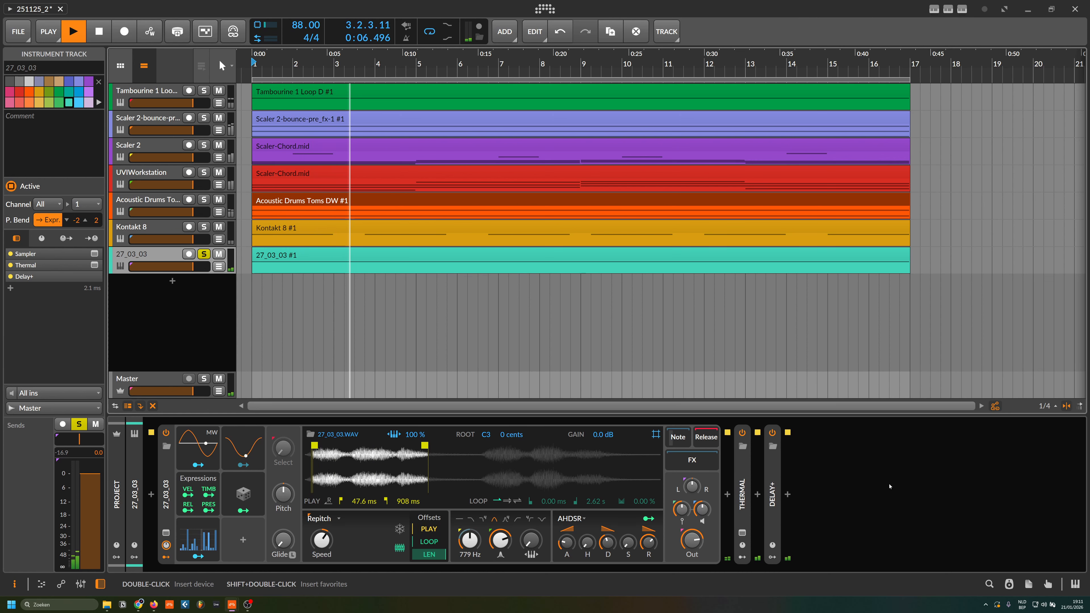
# Step: Delete the Expressions and MW modulators from the 27_03_03 Sampler, and show the Arpeggiator in its Note chain
pyautogui.click(188, 480)
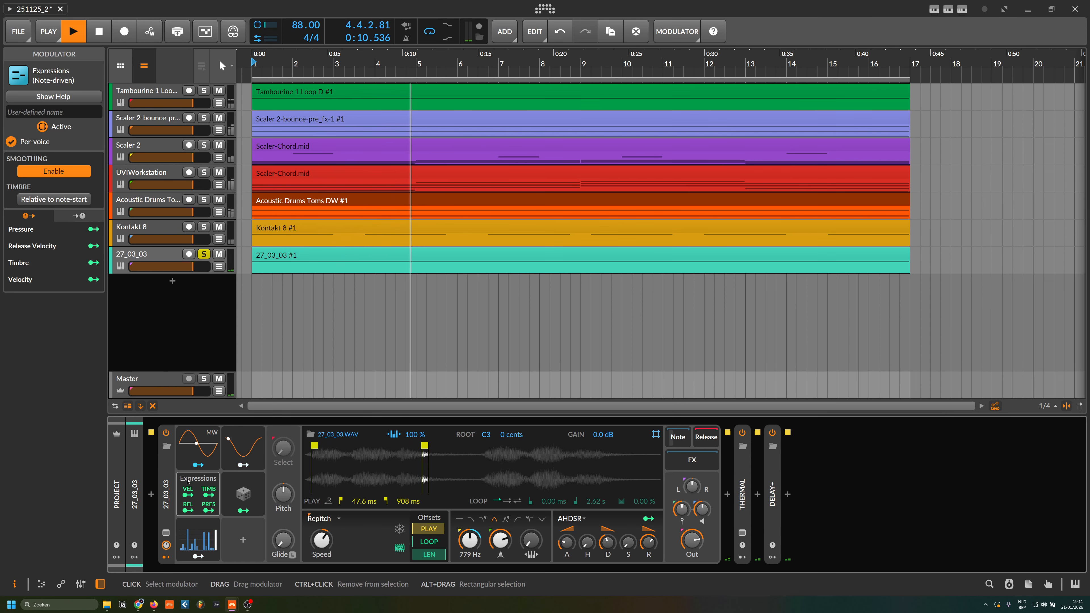
pyautogui.press('Delete')
pyautogui.press('Delete')
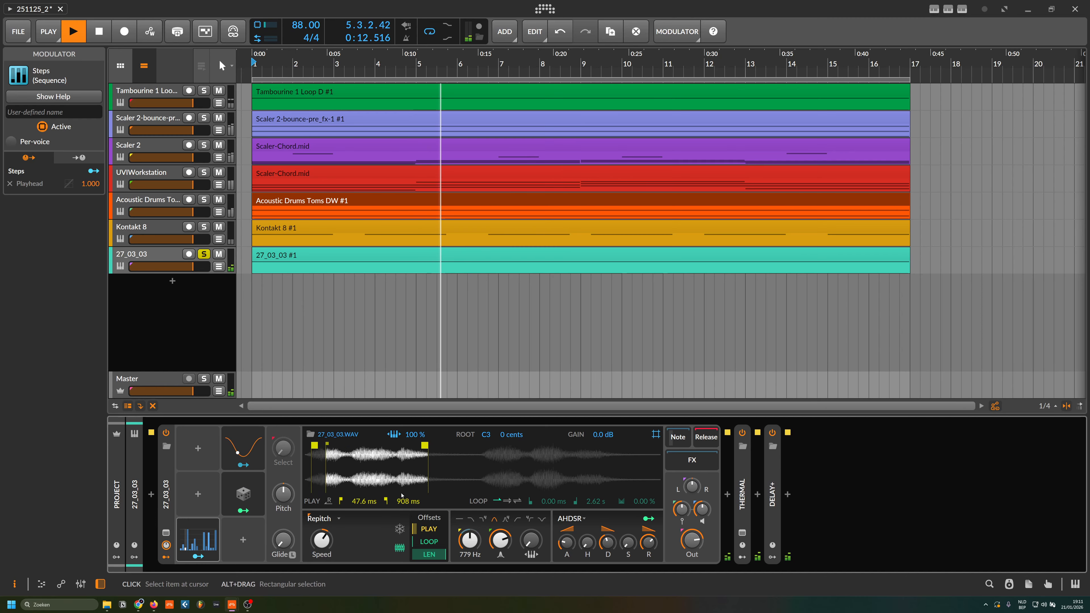
pyautogui.click(684, 437)
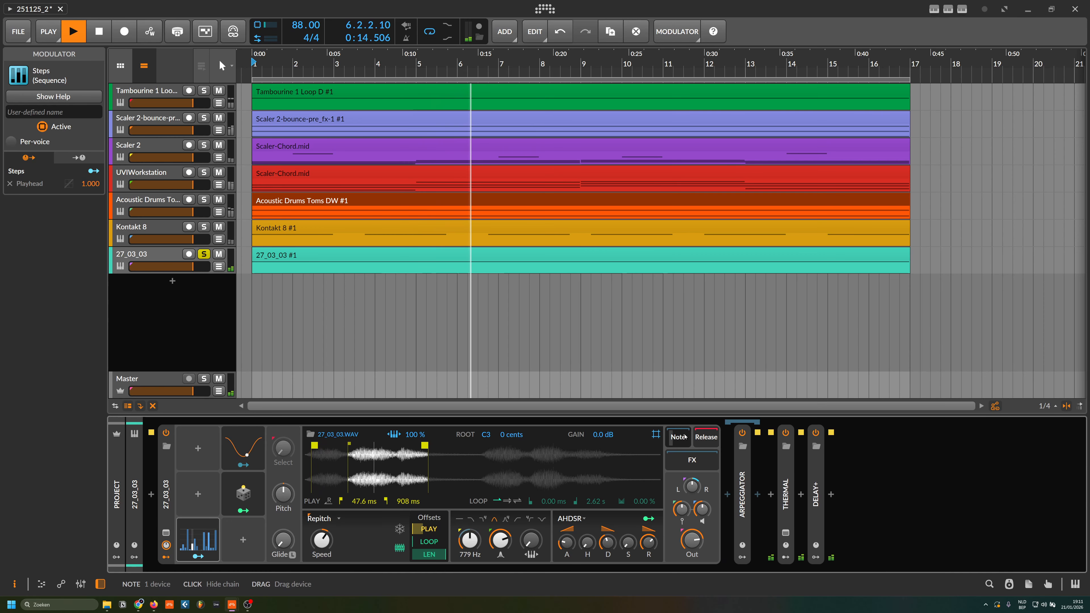
# Step: Expand the Arpeggiator in the 27_03_03 Note chain, examine its step settings, and collapse it again
pyautogui.doubleClick(742, 477)
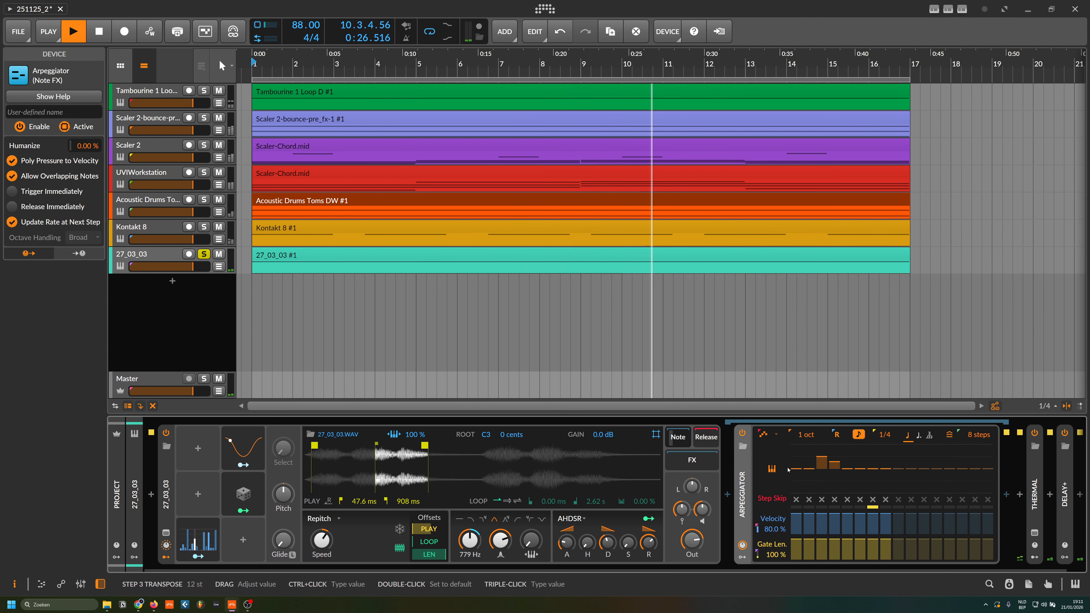
pyautogui.doubleClick(742, 489)
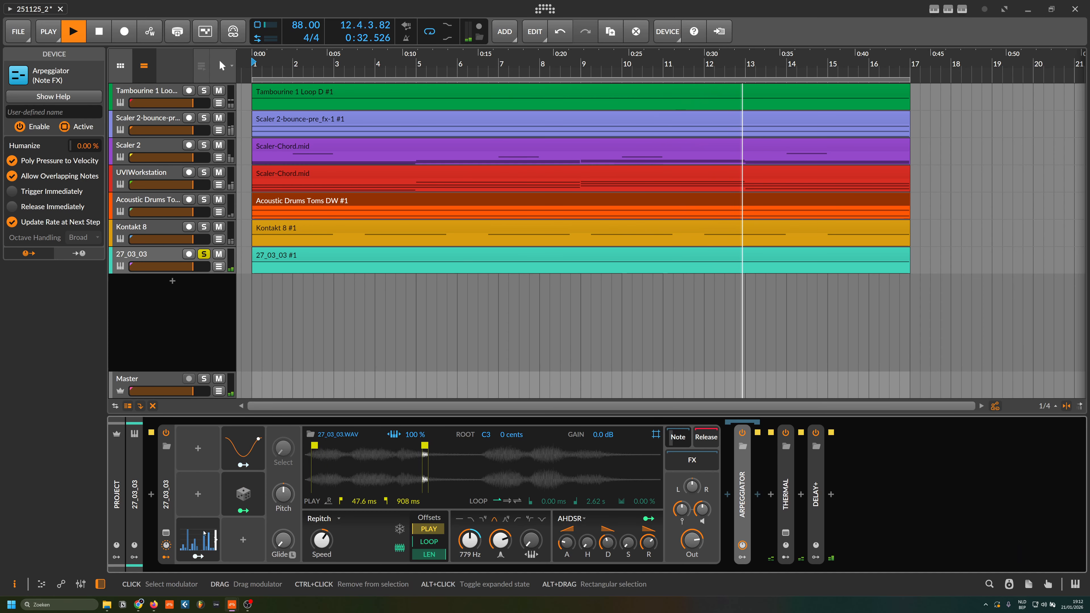
# Step: Line up the Sampler's Steps, LFO and Random modulators in one column, examine each one's settings, and collapse the Sampler
pyautogui.moveTo(204, 533)
pyautogui.mouseDown()
pyautogui.moveTo(204, 448)
pyautogui.moveTo(204, 487)
pyautogui.moveTo(243, 494)
pyautogui.moveTo(204, 535)
pyautogui.mouseUp()
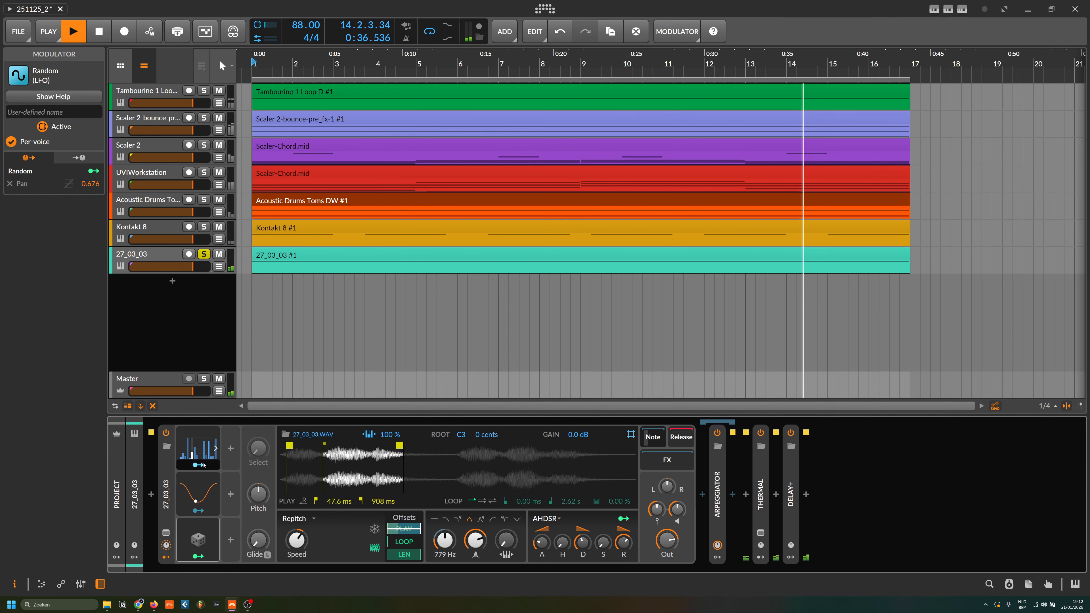
pyautogui.click(200, 446)
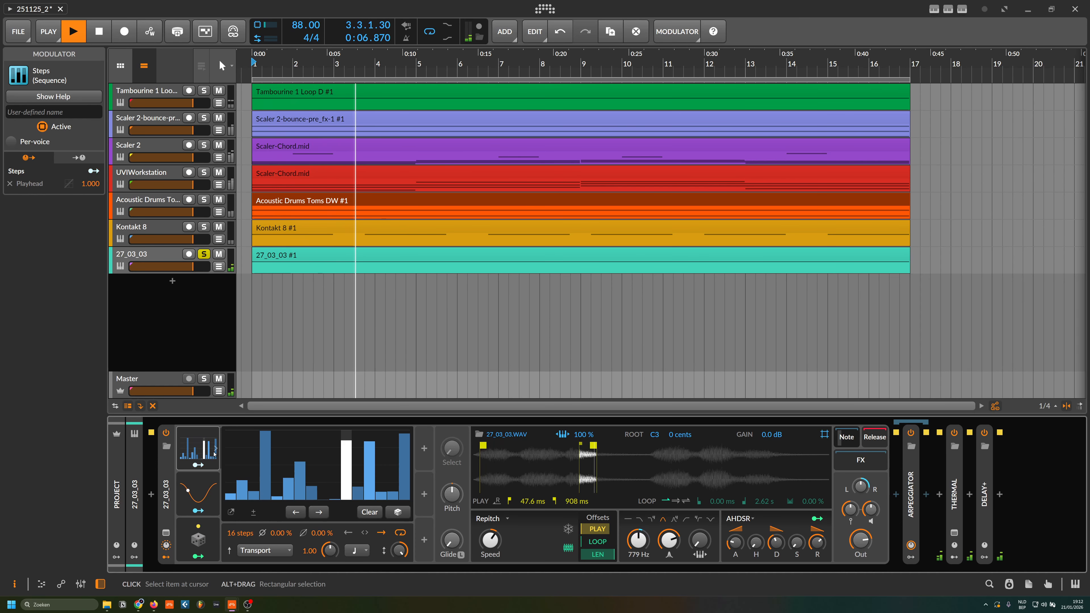
pyautogui.click(196, 480)
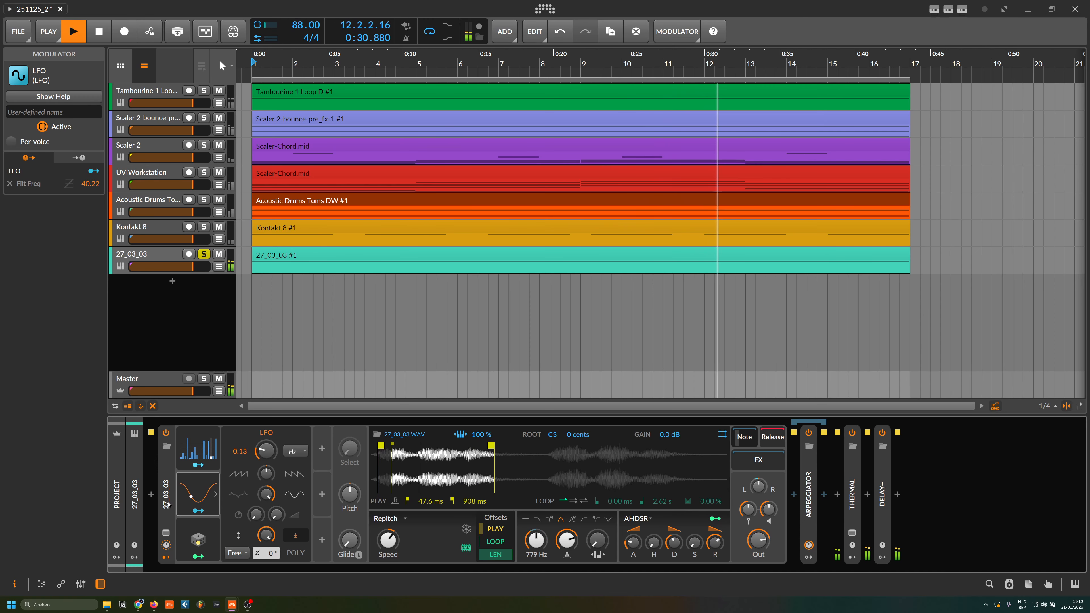
pyautogui.click(185, 527)
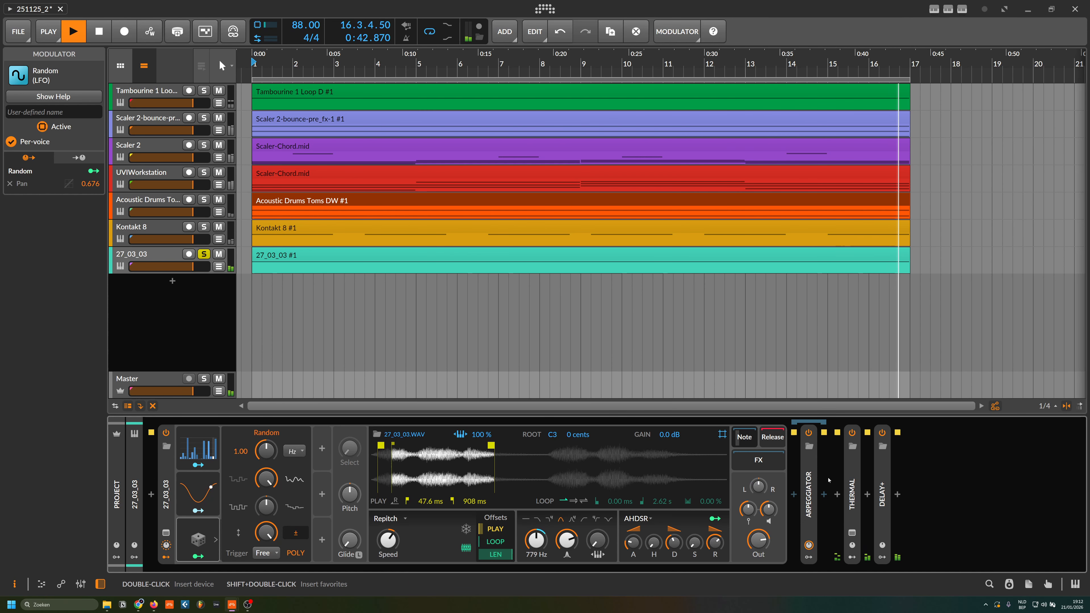
pyautogui.doubleClick(165, 485)
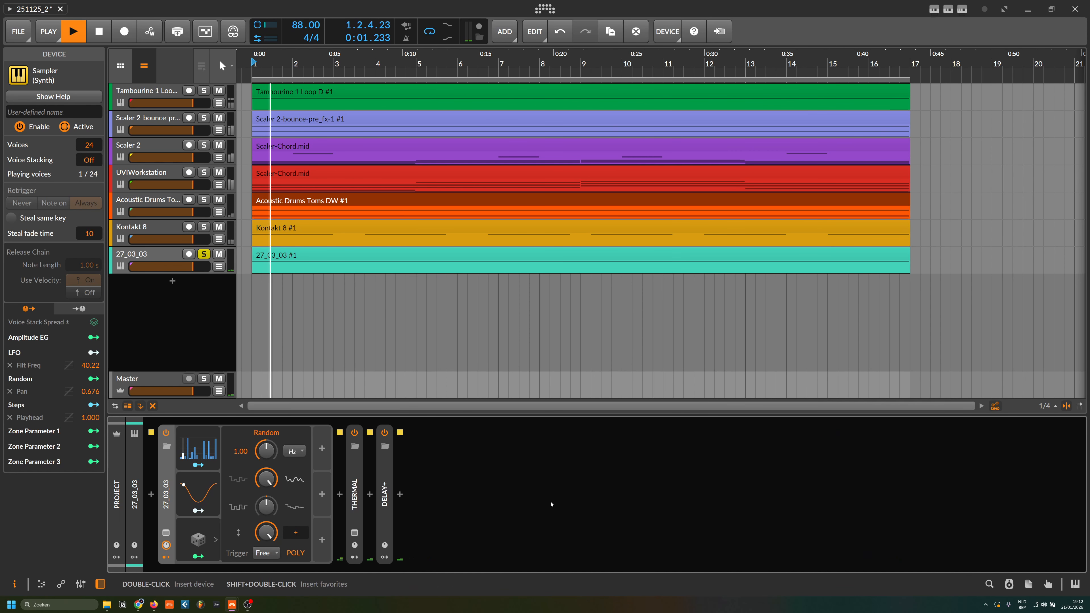
# Step: Expand the Thermal effect, examine its plug-in window during playback, and close the window
pyautogui.doubleClick(354, 461)
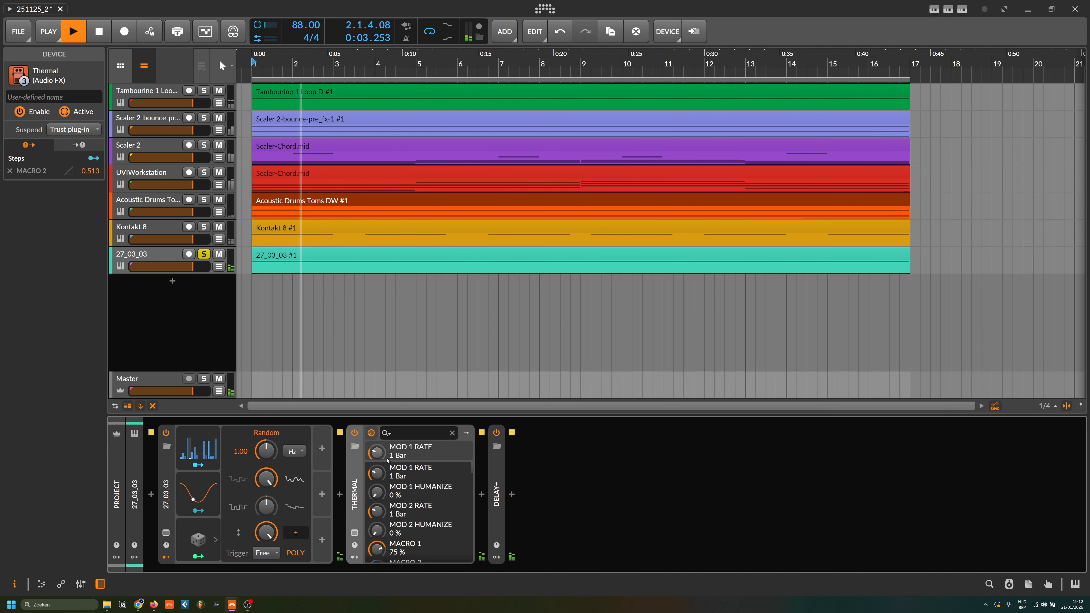
pyautogui.click(355, 532)
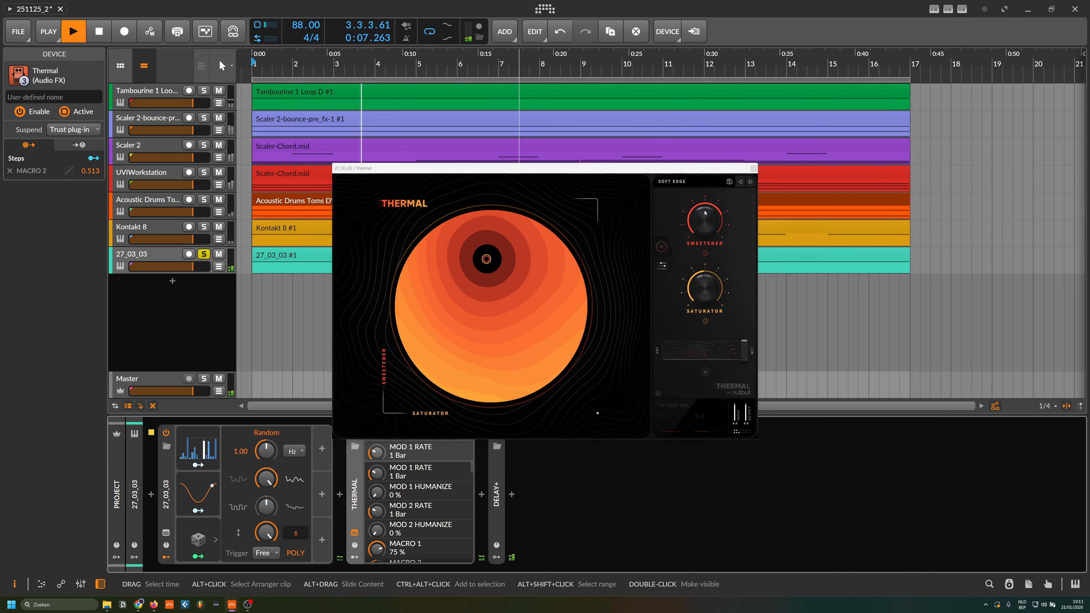
pyautogui.click(753, 169)
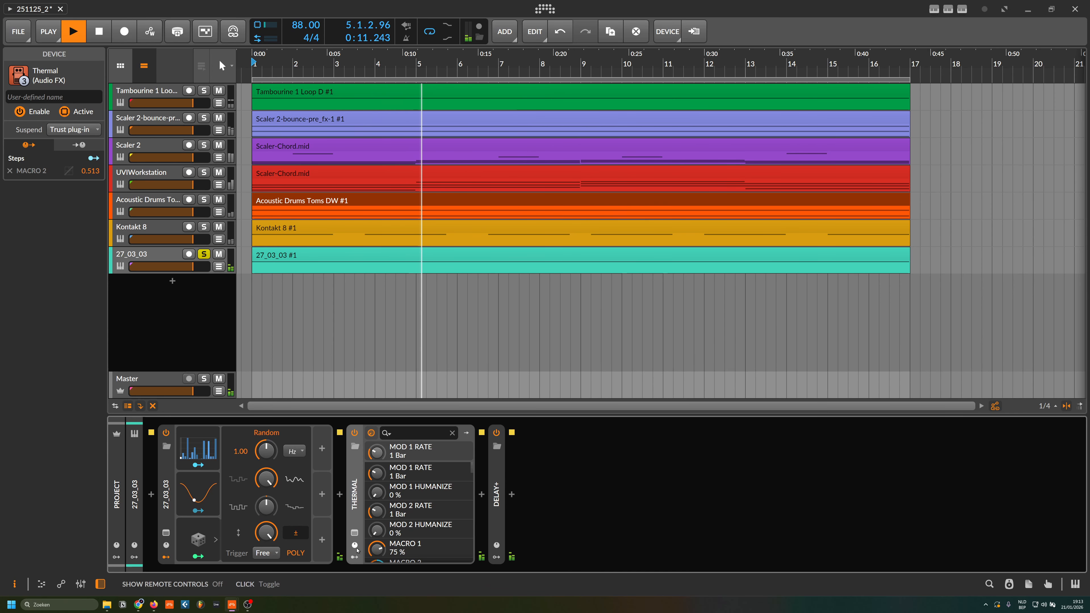
# Step: Show Thermal's Steps modulator, examine its effect in the plug-in window, and hide Thermal's parameter list
pyautogui.click(355, 557)
pyautogui.click(403, 448)
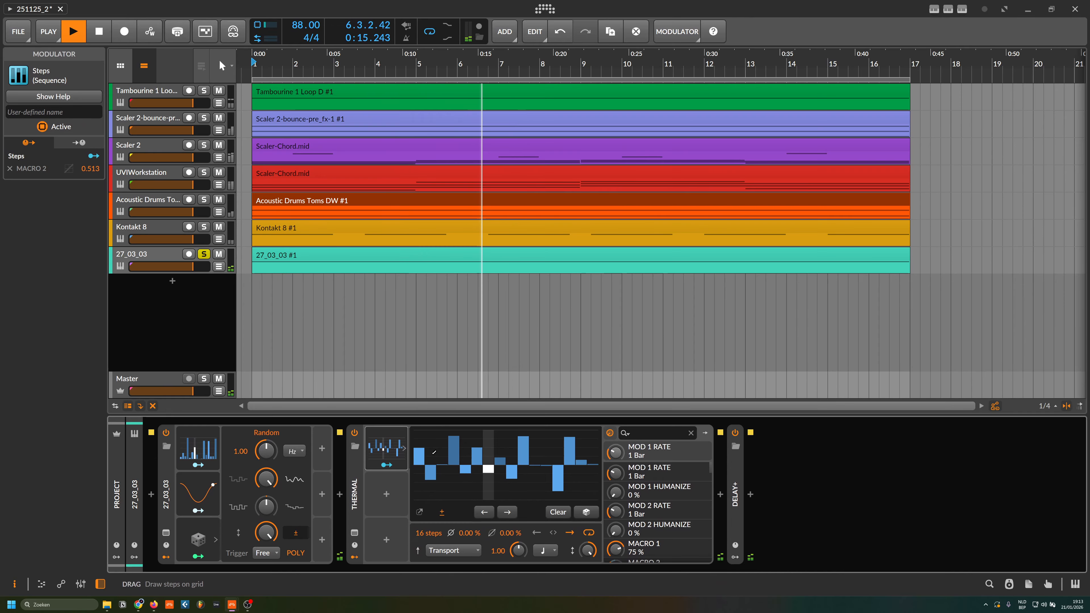
pyautogui.click(355, 532)
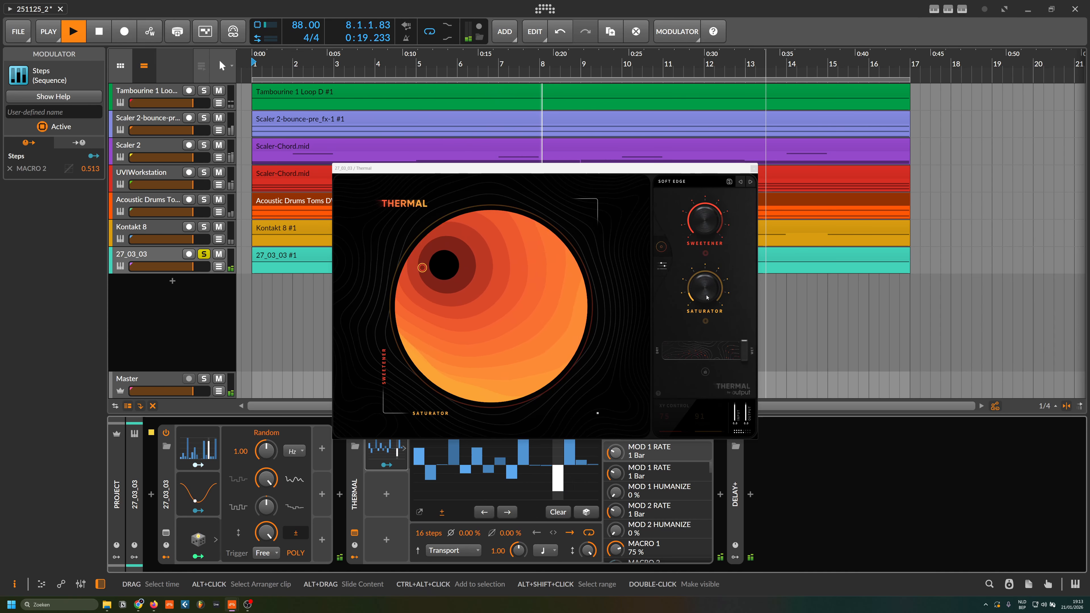
pyautogui.click(754, 169)
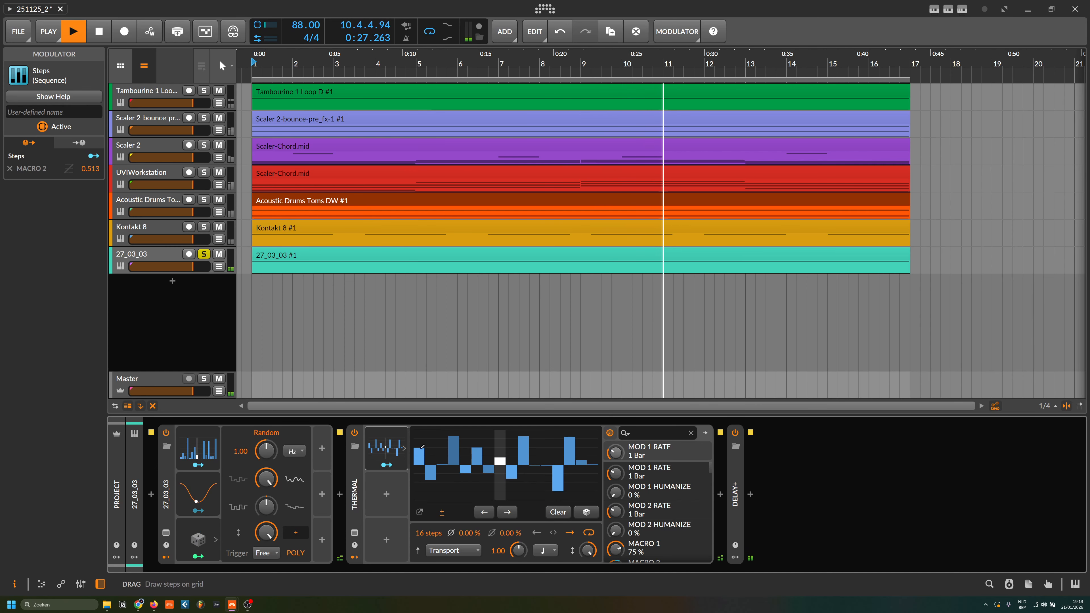
pyautogui.click(461, 500)
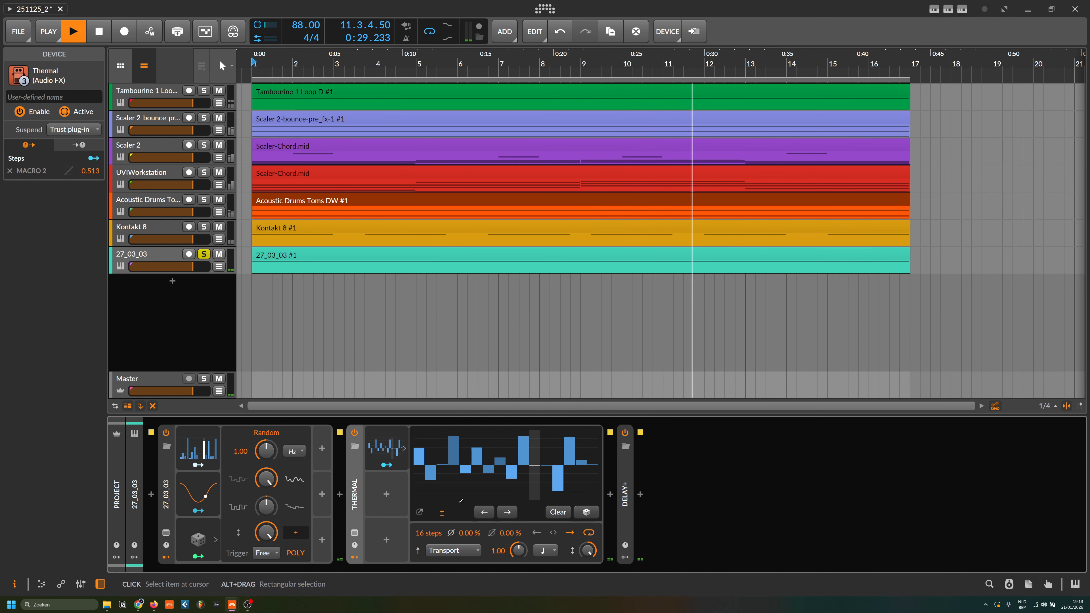
# Step: Expand the Delay+ effect to examine its settings, and cancel the device browser
pyautogui.doubleClick(625, 494)
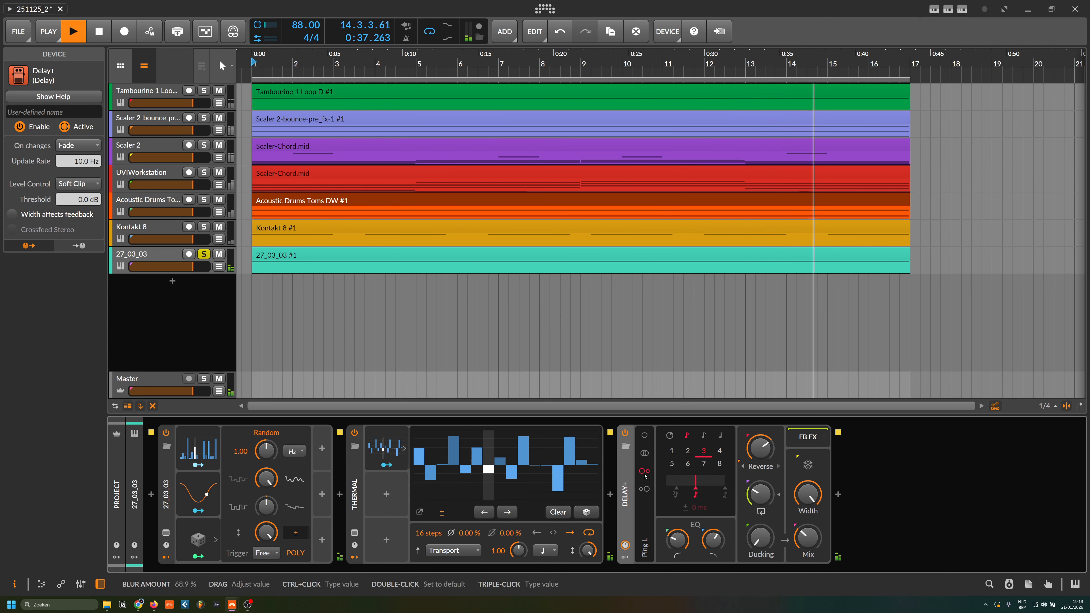
pyautogui.click(787, 447)
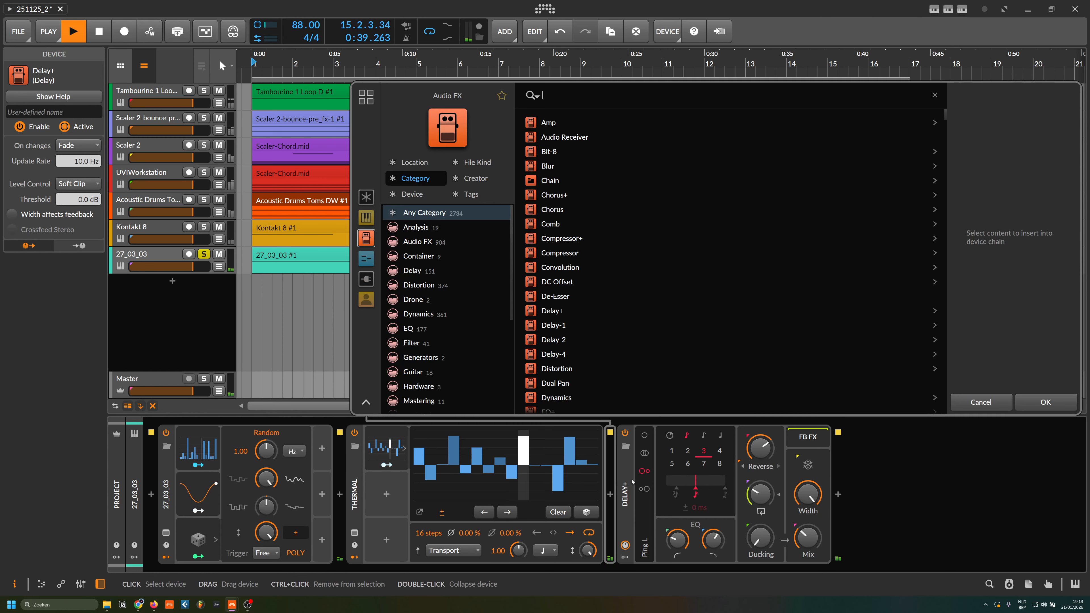
pyautogui.press('Escape')
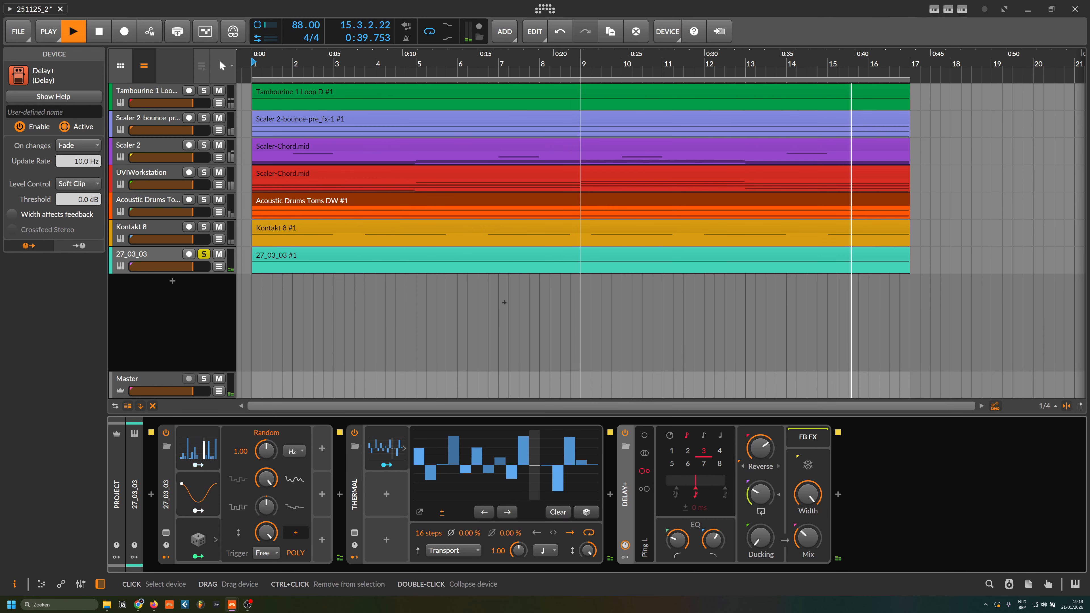
# Step: Play all tracks through the end with 27_03_03 unsoloed, looping off and the device chain hidden, and stop playback
pyautogui.click(204, 254)
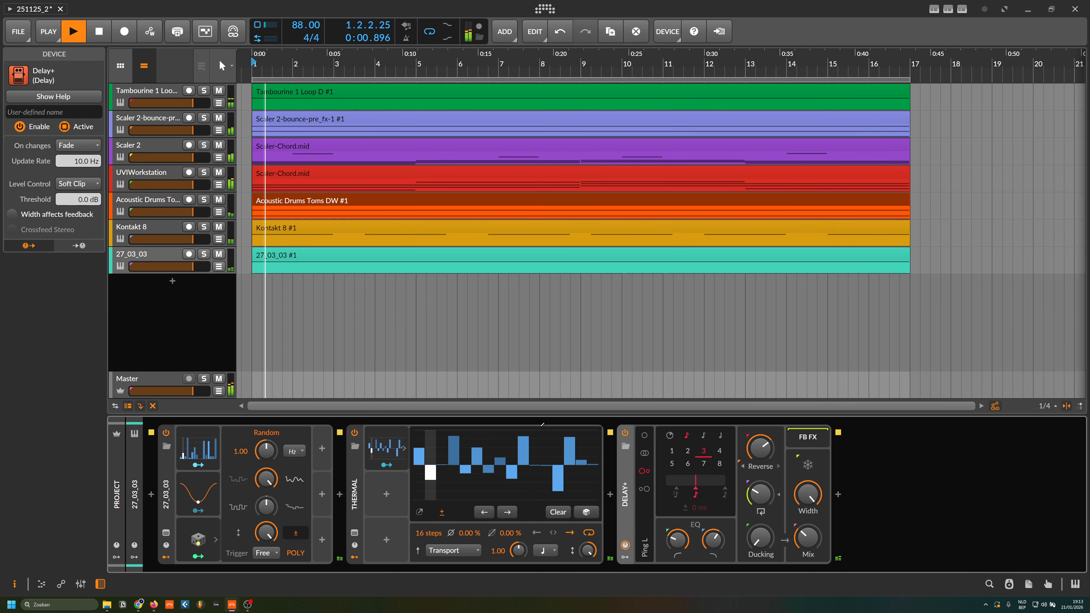
pyautogui.press('d')
pyautogui.click(156, 339)
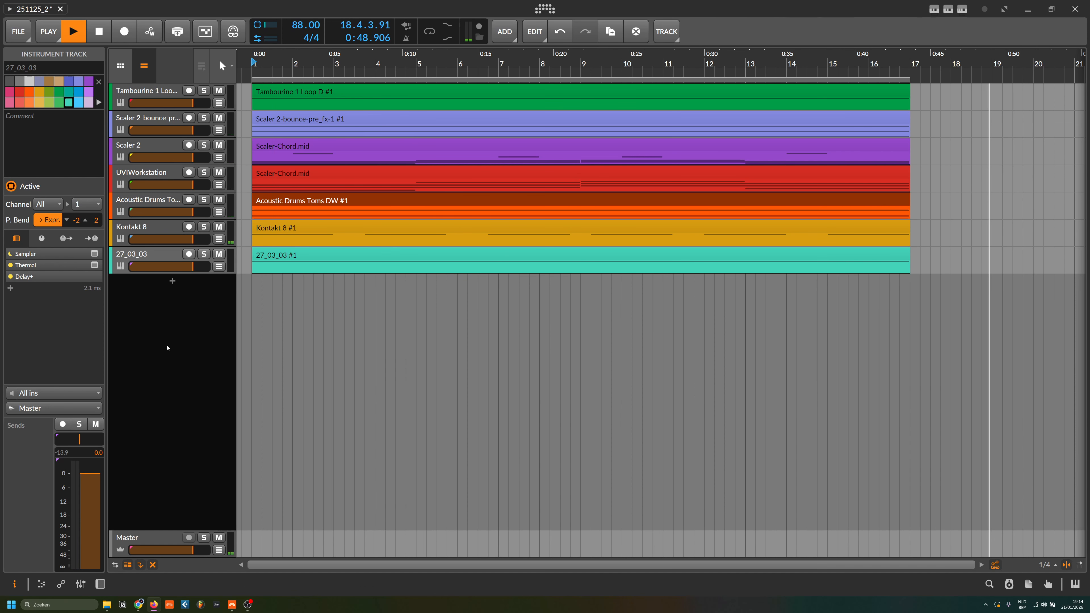
pyautogui.press('space')
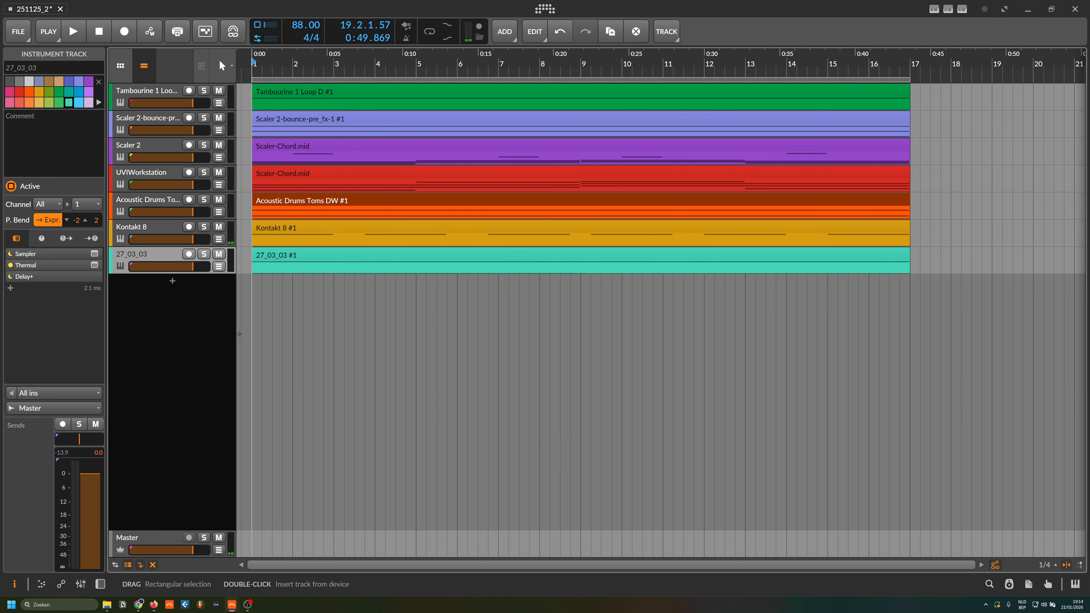